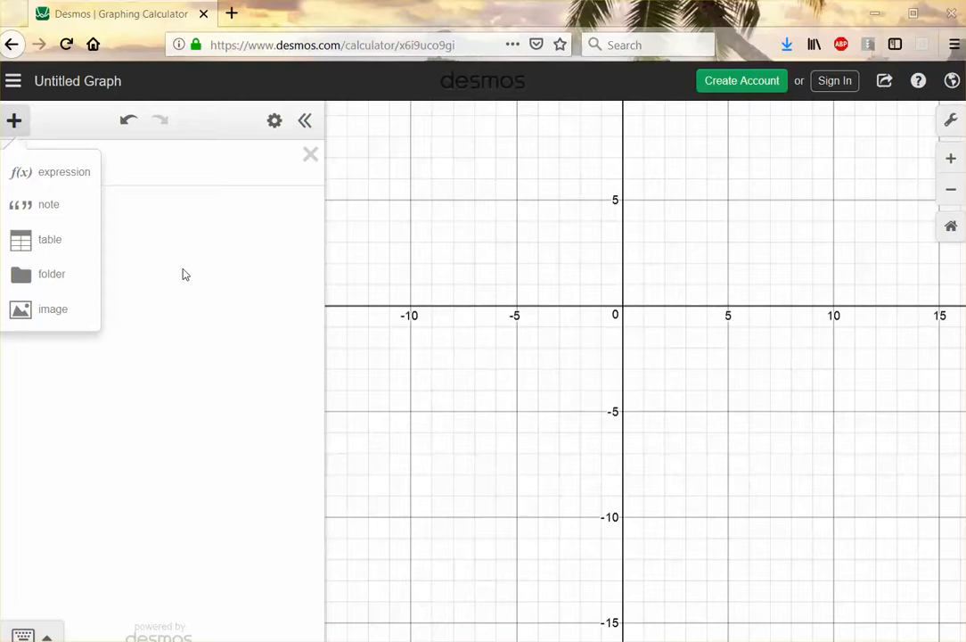
# - Add an extra expression row and graph the line y = 3x + 8 in the first row
pyautogui.click(19, 176)
pyautogui.click(16, 122)
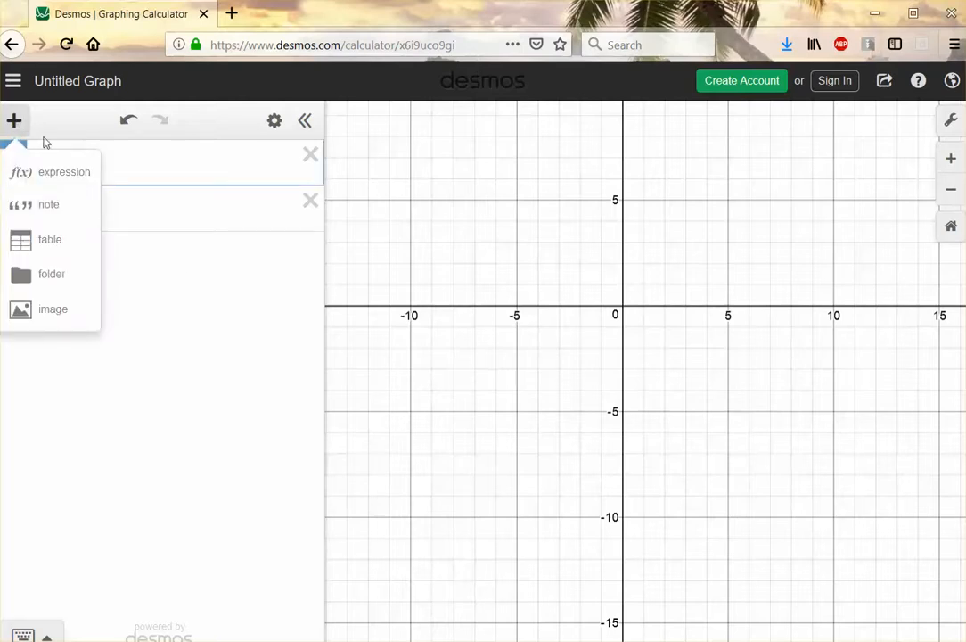
pyautogui.click(58, 157)
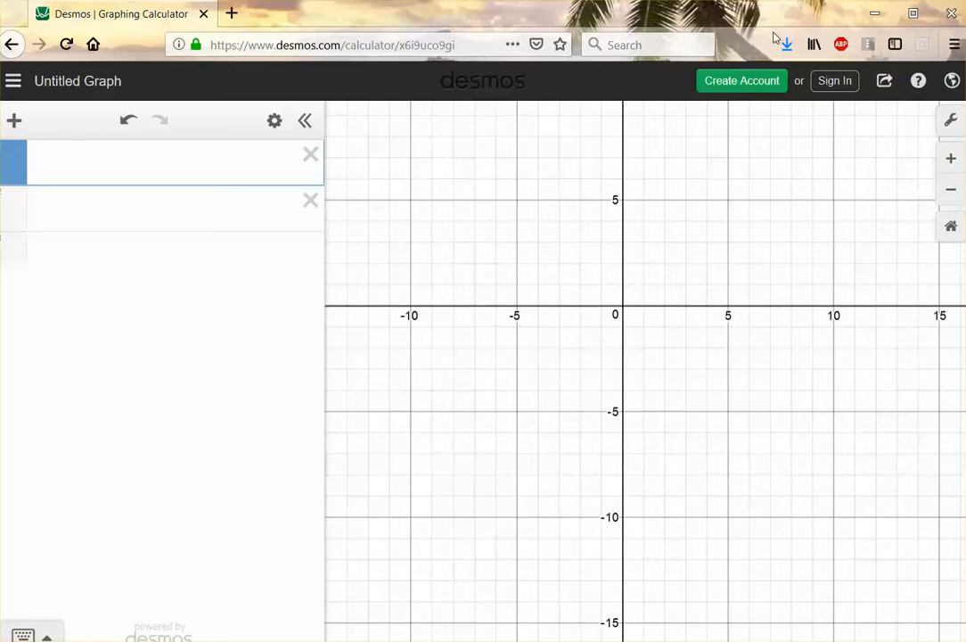
pyautogui.write('y=')
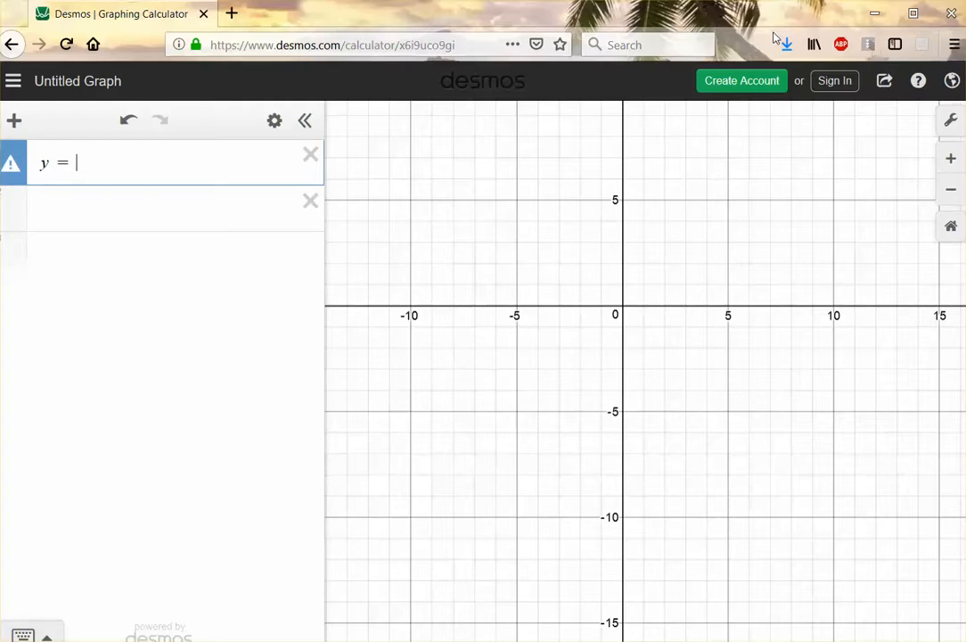
pyautogui.write('3')
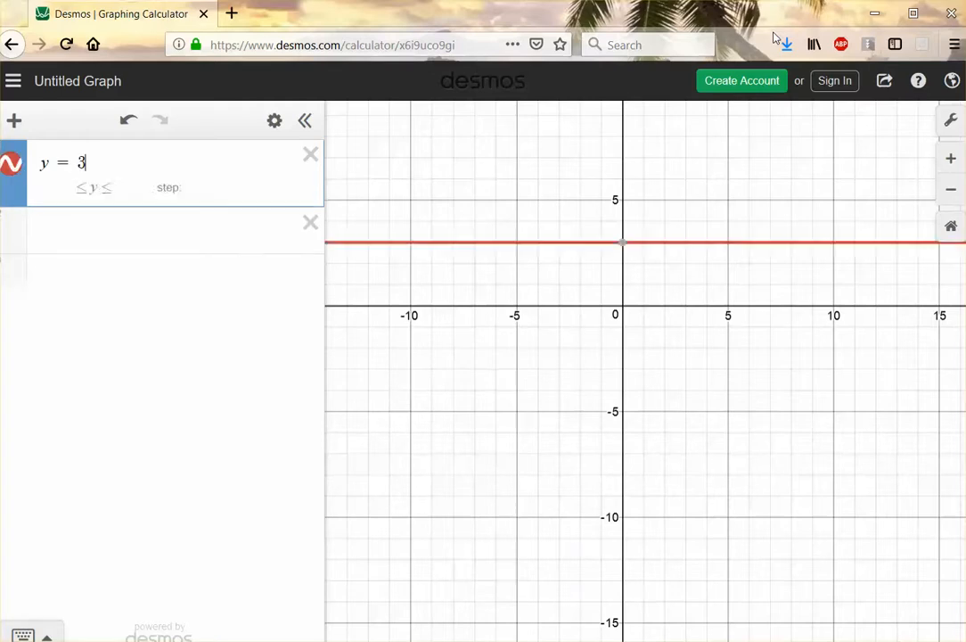
pyautogui.write('x + 8')
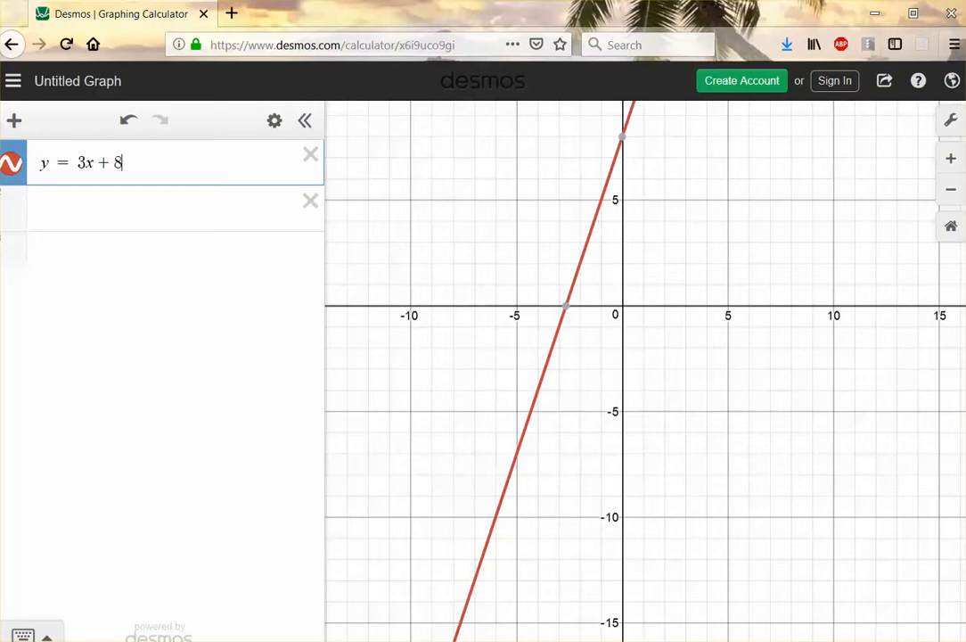
# - Graph the parabola y = 2x² + 7 in the second expression row and bring its intersections with the line into view
pyautogui.click(43, 206)
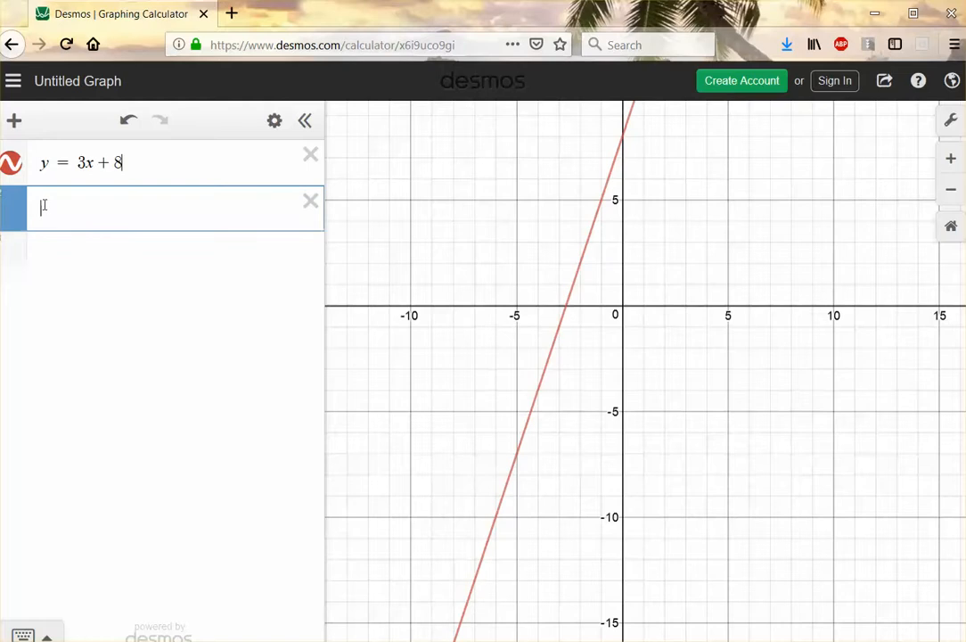
pyautogui.write('y')
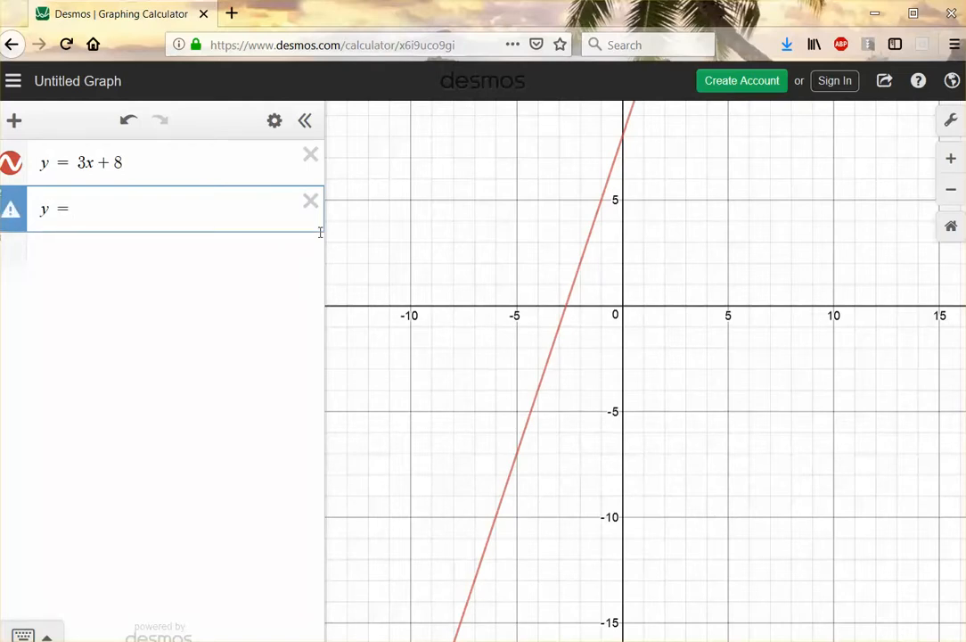
pyautogui.write('=2x^2')
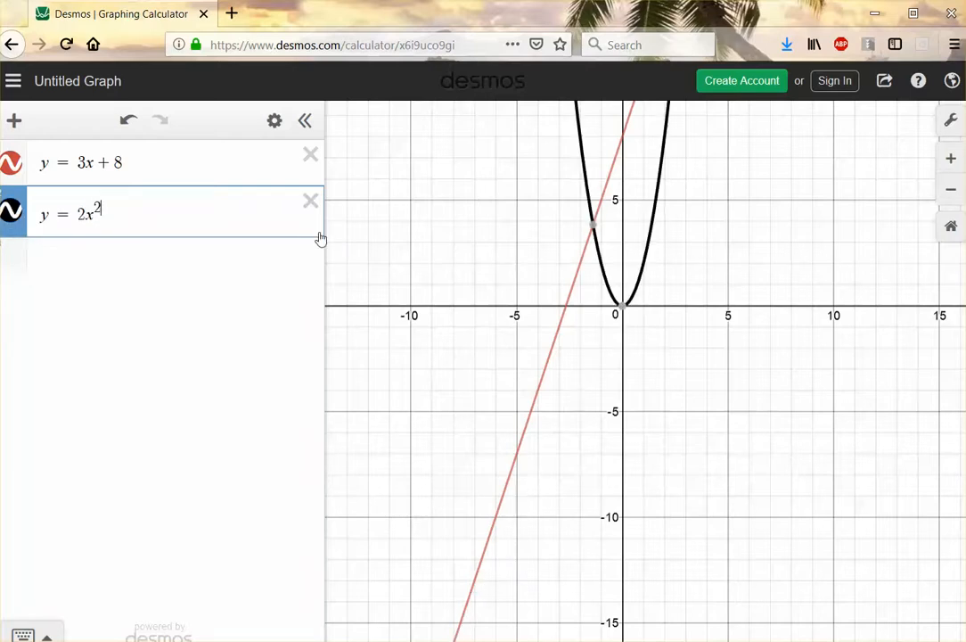
pyautogui.press('Right')
pyautogui.write('+7')
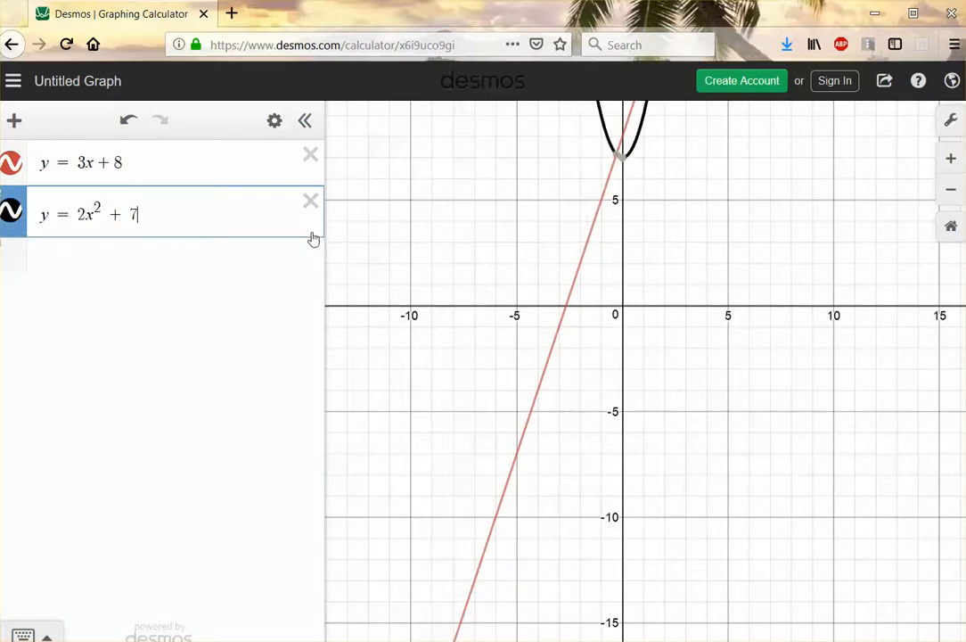
pyautogui.click(694, 301)
pyautogui.moveTo(693, 300); pyautogui.dragTo(697, 486)
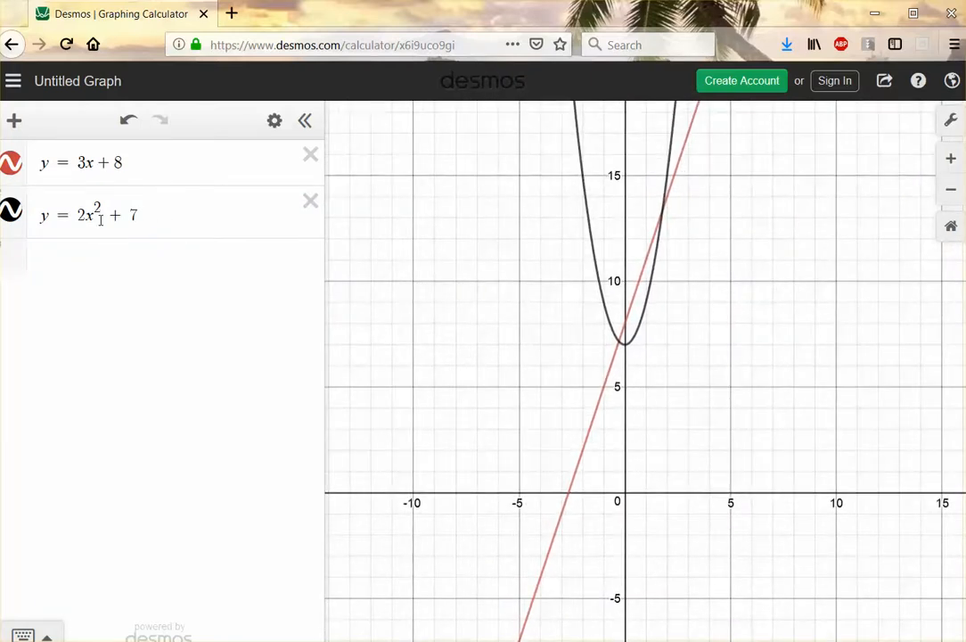
# - Graph the parabola y = x² + 5x − 1 in a third expression row using the on-screen math keypad
pyautogui.hotkey('ctrl', 'f')
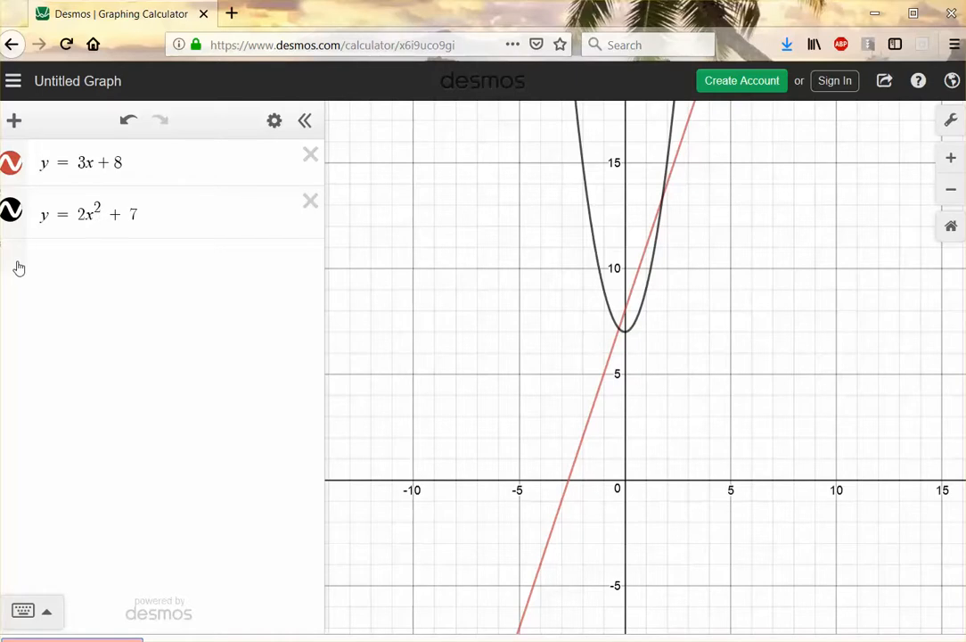
pyautogui.click(27, 271)
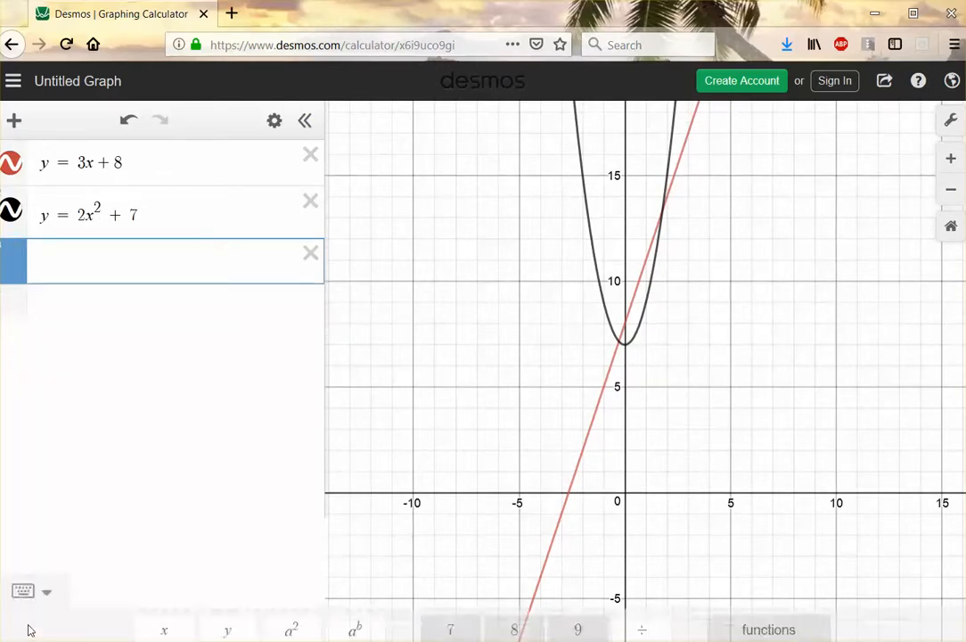
pyautogui.click(28, 632)
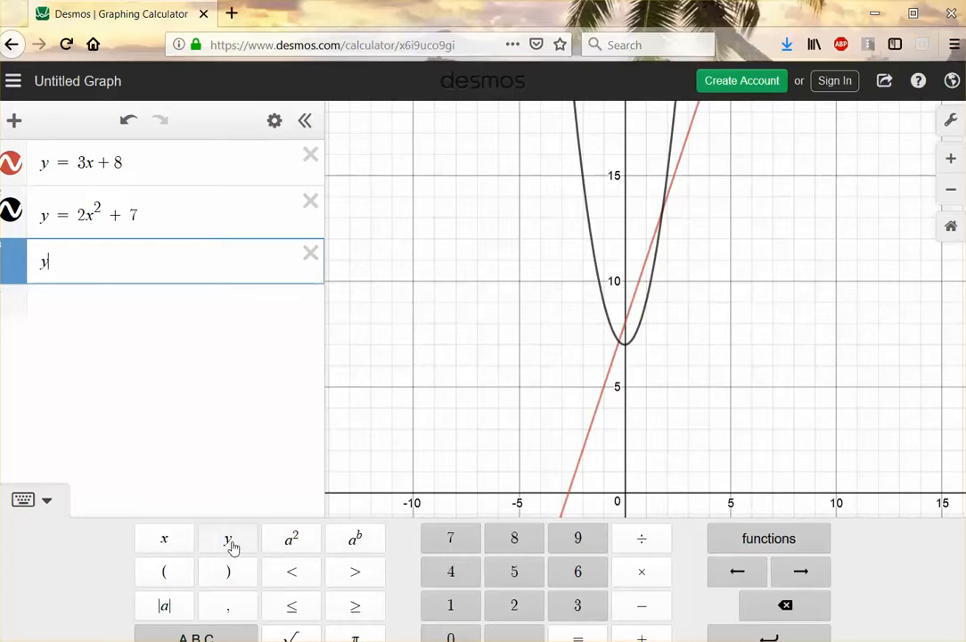
pyautogui.click(584, 635)
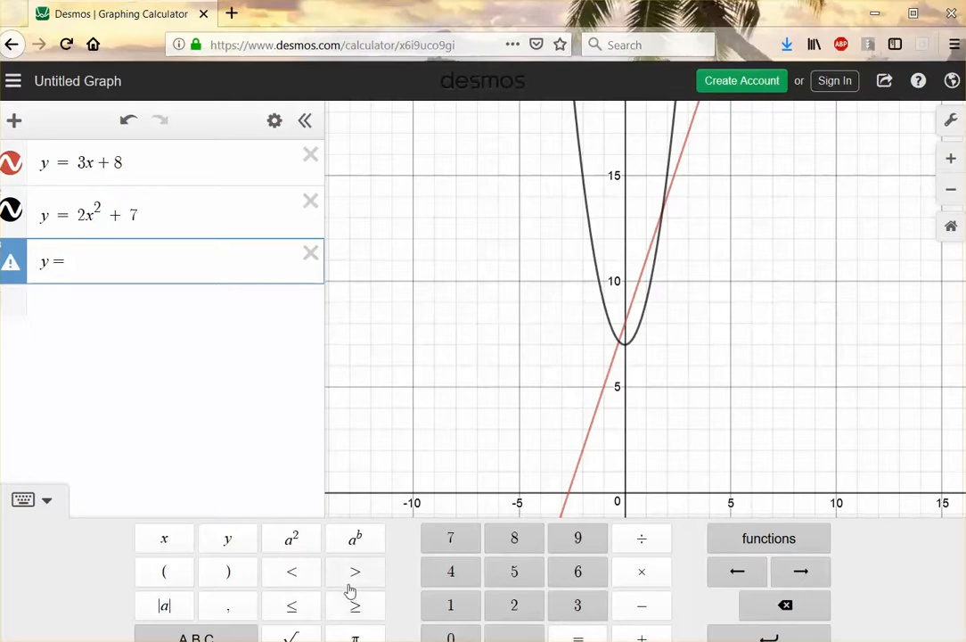
pyautogui.click(171, 546)
pyautogui.click(292, 538)
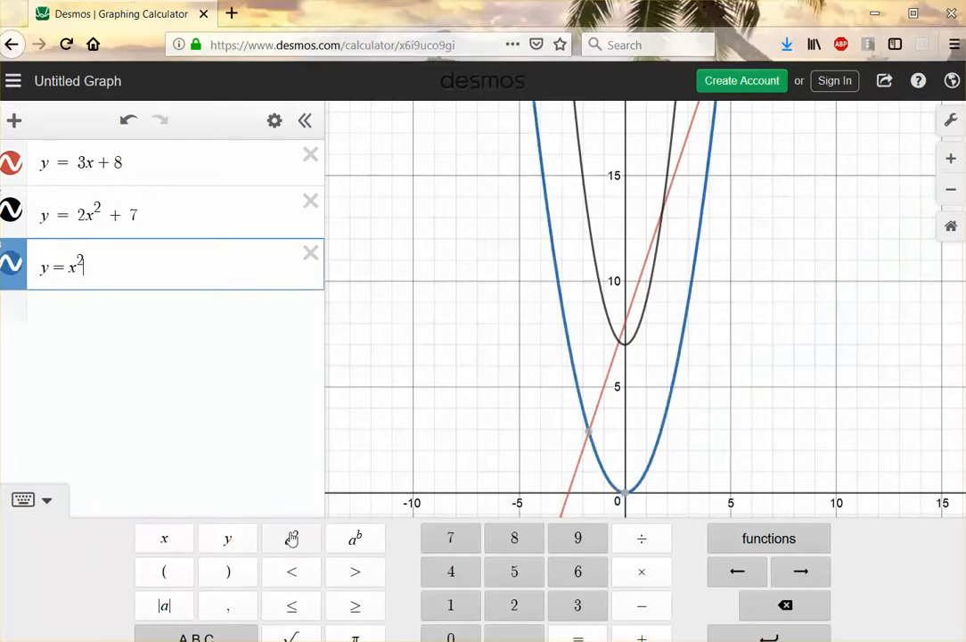
pyautogui.click(647, 634)
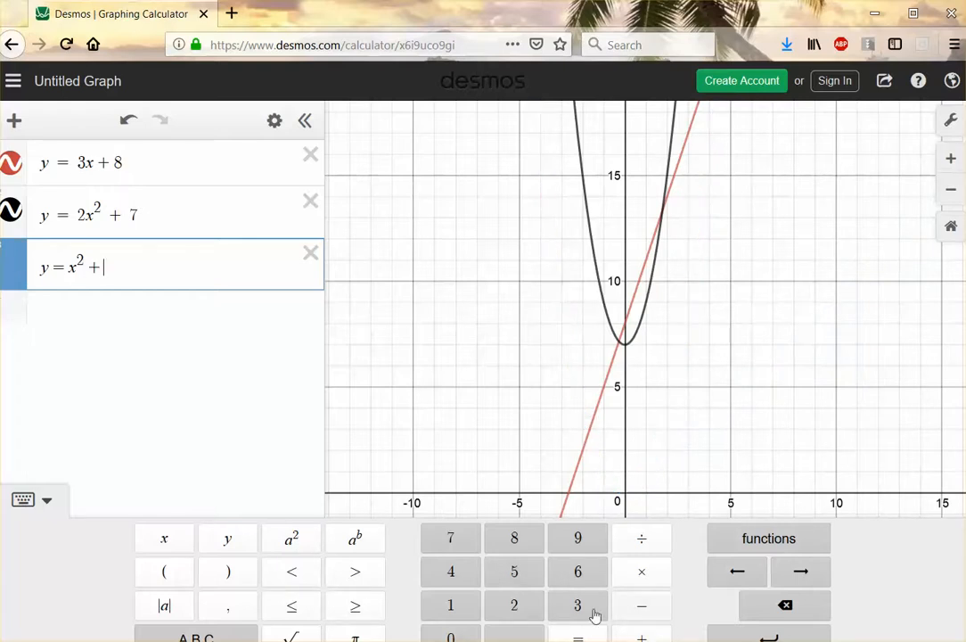
pyautogui.click(513, 572)
pyautogui.click(168, 542)
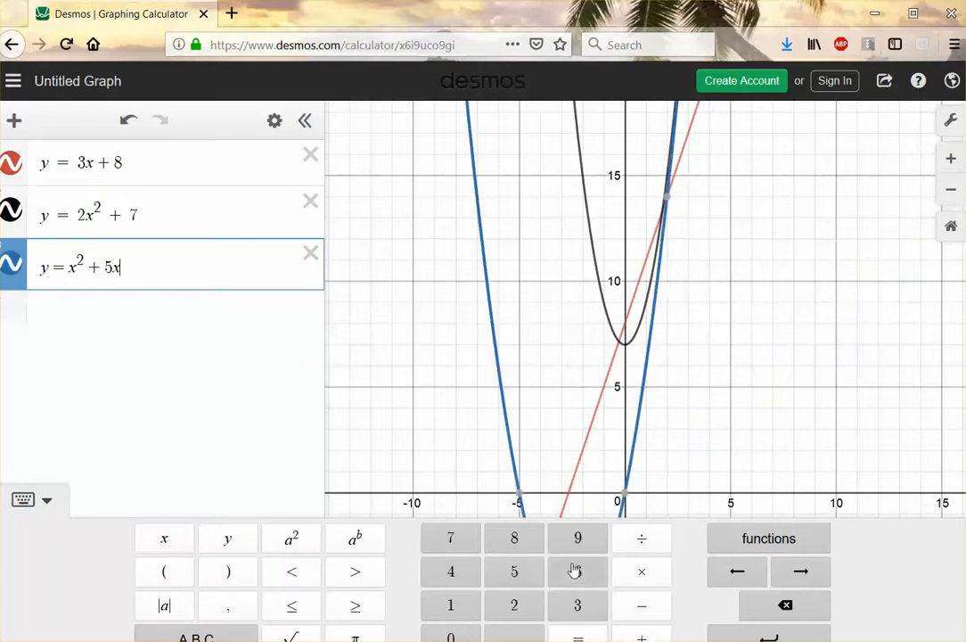
pyautogui.click(642, 605)
pyautogui.click(456, 603)
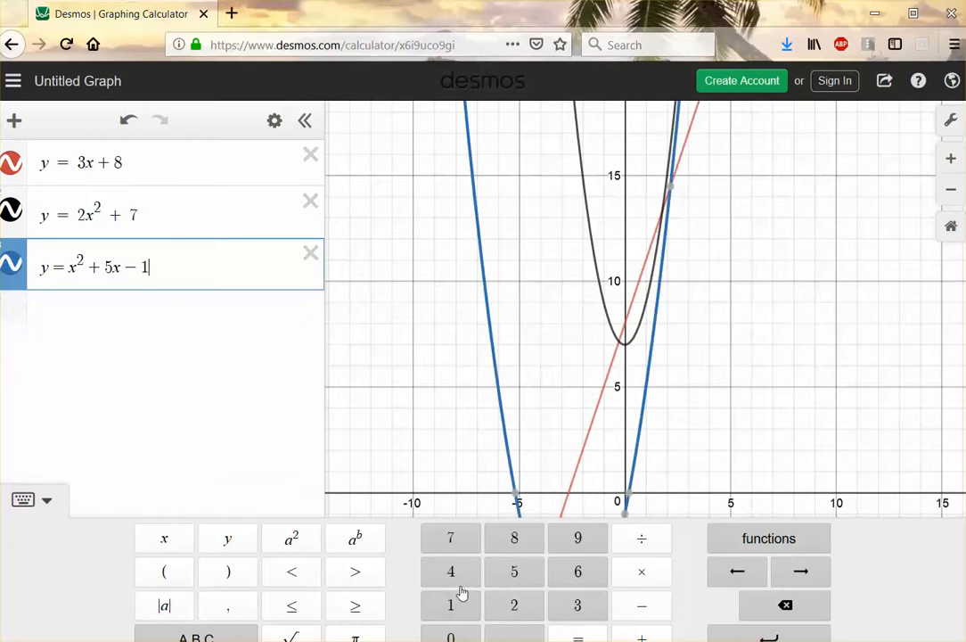
# - Examine the three graphs at different zoom levels, including the vertex of y = x² + 5x − 1 and their intersections
pyautogui.scroll(-2, 762, 413)
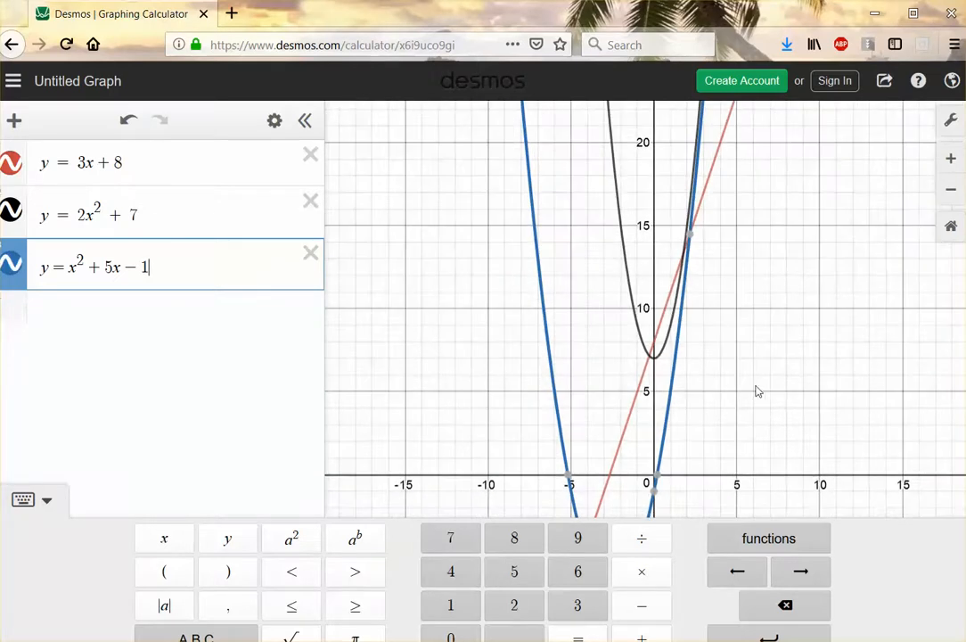
pyautogui.moveTo(749, 367); pyautogui.dragTo(727, 233)
pyautogui.scroll(-1, 714, 337)
pyautogui.scroll(1, 715, 350)
pyautogui.scroll(2, 715, 346)
pyautogui.moveTo(692, 303); pyautogui.dragTo(744, 519)
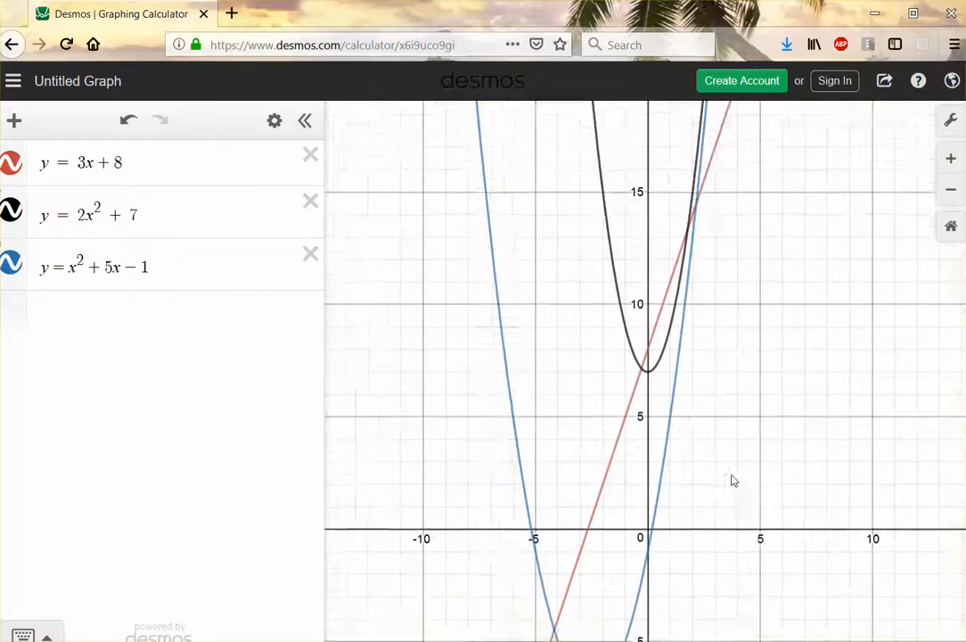
pyautogui.moveTo(733, 480); pyautogui.dragTo(724, 399)
pyautogui.scroll(1, 725, 399)
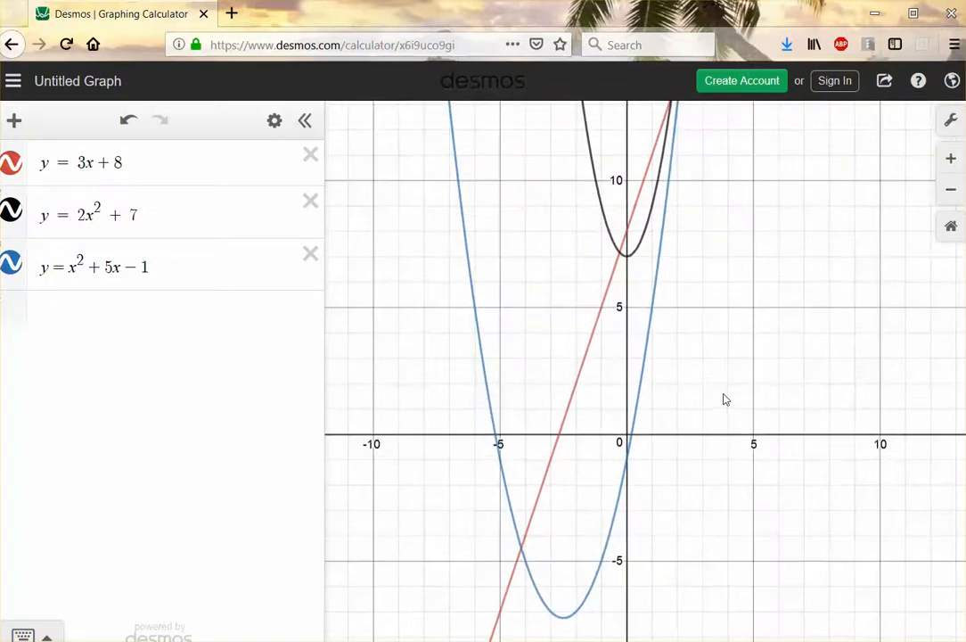
pyautogui.click(947, 161)
pyautogui.click(949, 162)
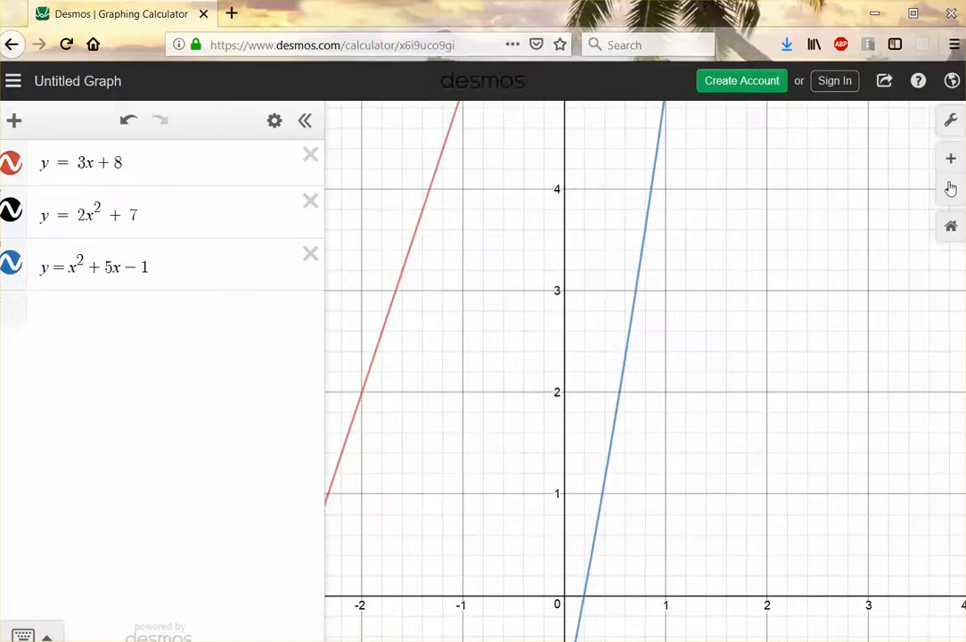
pyautogui.click(951, 189)
pyautogui.click(950, 189)
pyautogui.click(950, 189)
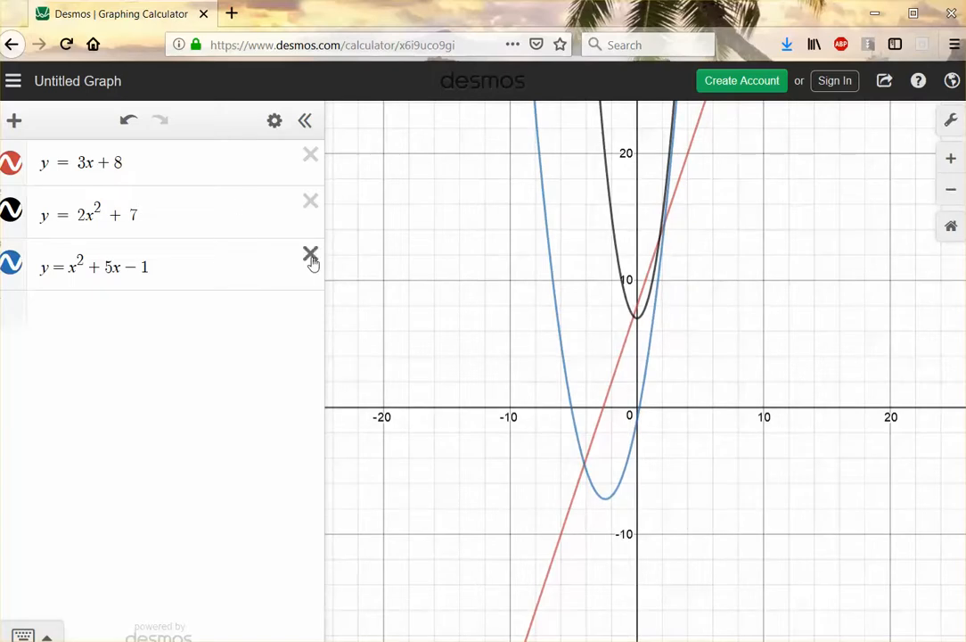
# - Hide the graphs of y = x² + 5x − 1 and y = 3x + 8, and set the x-axis range from −5 to 5
pyautogui.click(11, 266)
pyautogui.click(10, 162)
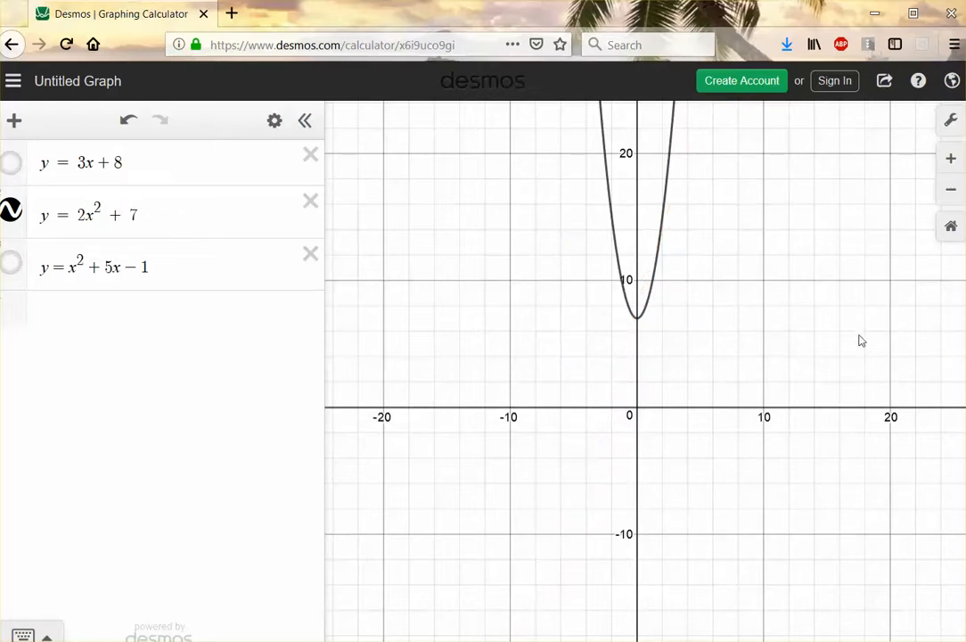
pyautogui.click(951, 122)
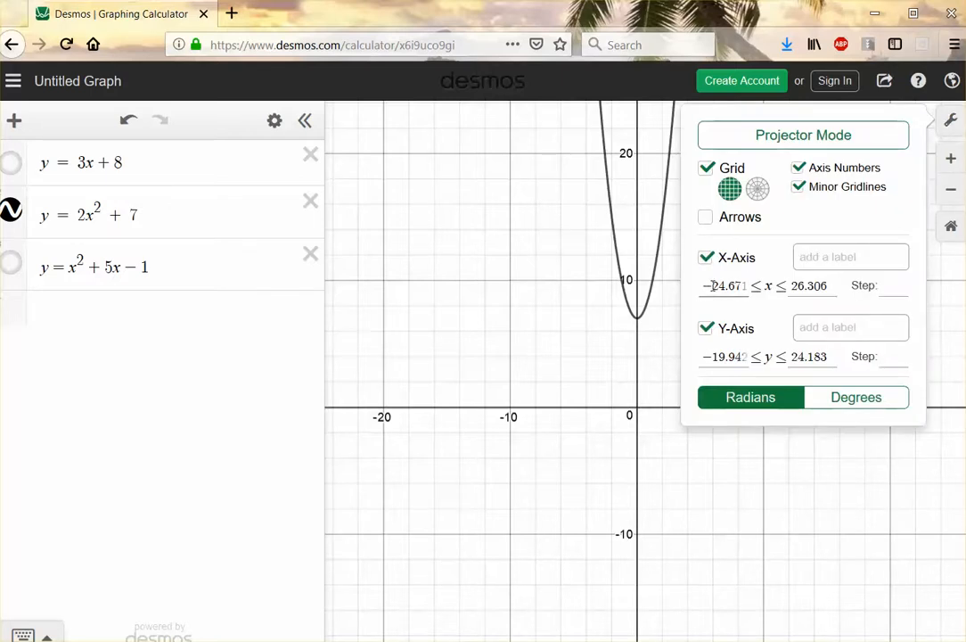
pyautogui.moveTo(713, 285); pyautogui.dragTo(752, 285)
pyautogui.write('-')
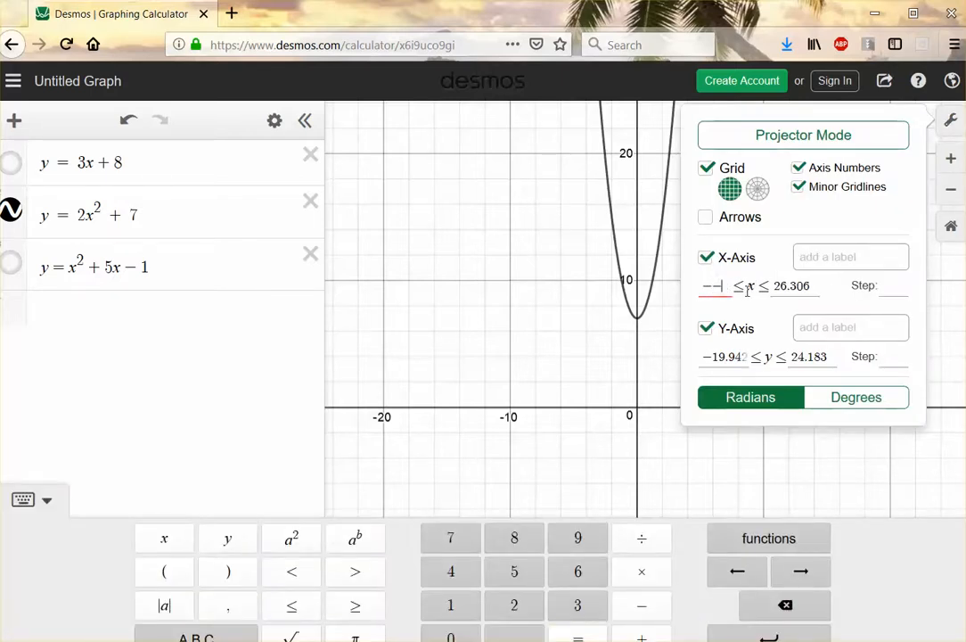
pyautogui.write('5')
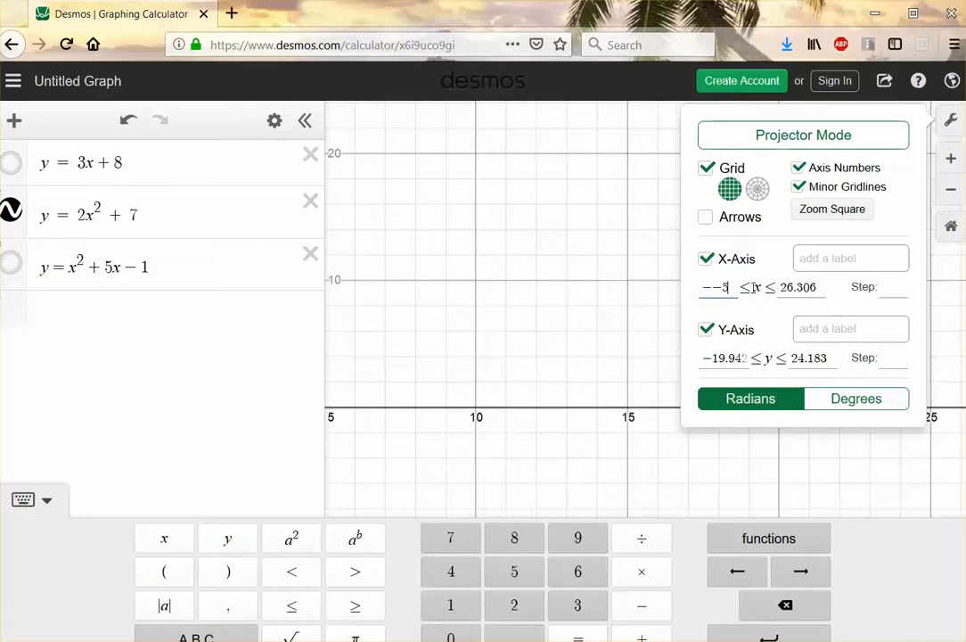
pyautogui.press('BackSpace')
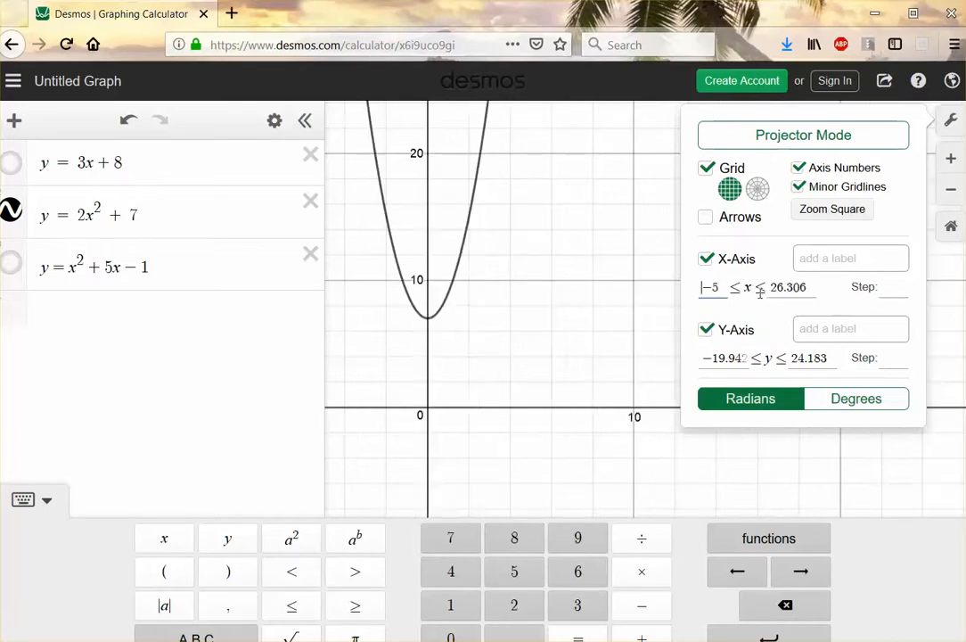
pyautogui.moveTo(772, 287); pyautogui.dragTo(811, 287)
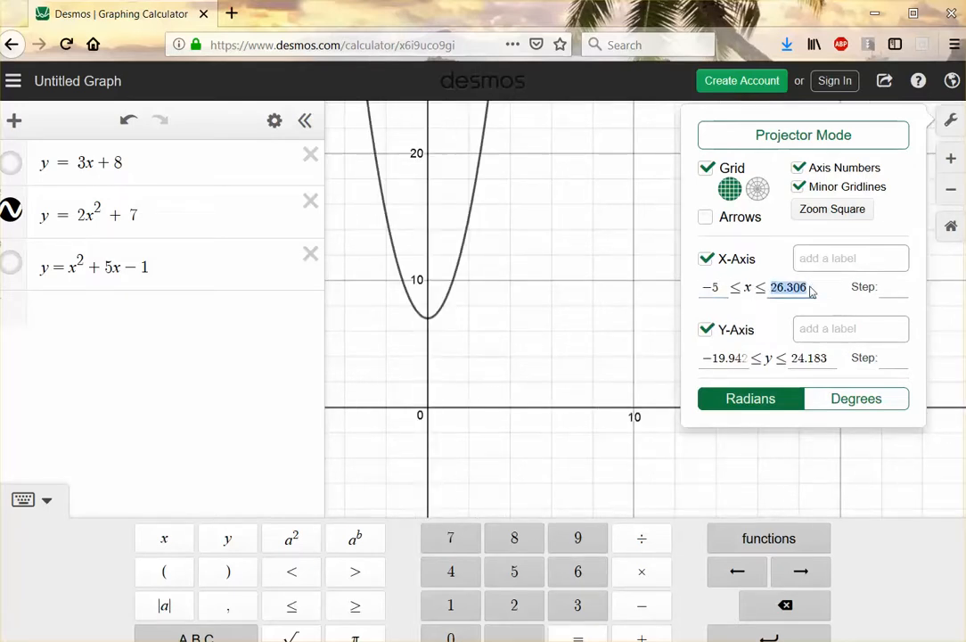
pyautogui.write('5')
pyautogui.click(564, 382)
pyautogui.moveTo(796, 337); pyautogui.dragTo(797, 502)
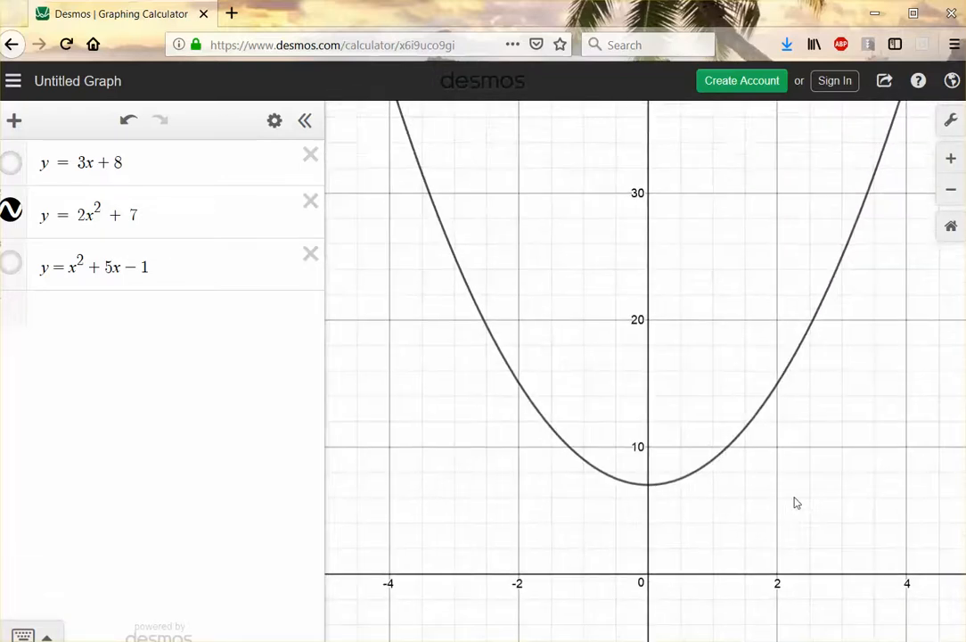
# - Hide the graph of y = 2x² + 7 and graph the exponential function y = 5^x in a fourth expression row
pyautogui.click(10, 211)
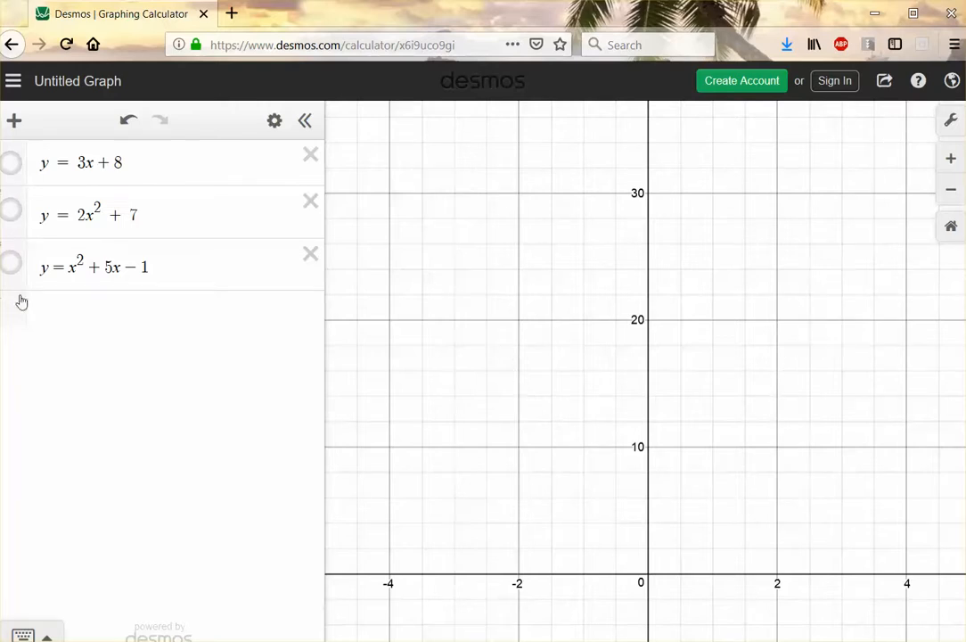
pyautogui.click(22, 303)
pyautogui.write('y = ')
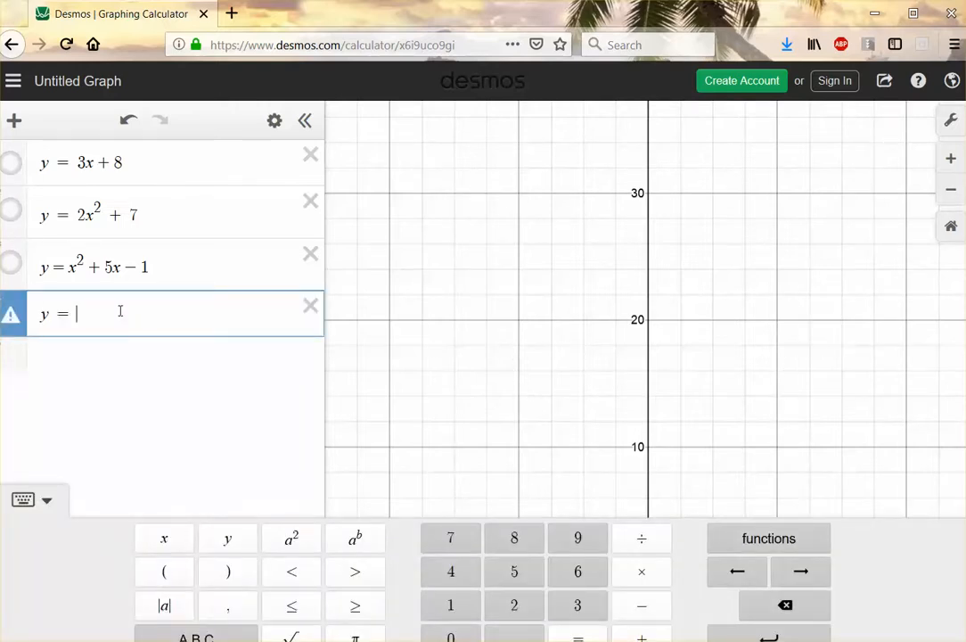
pyautogui.write('5')
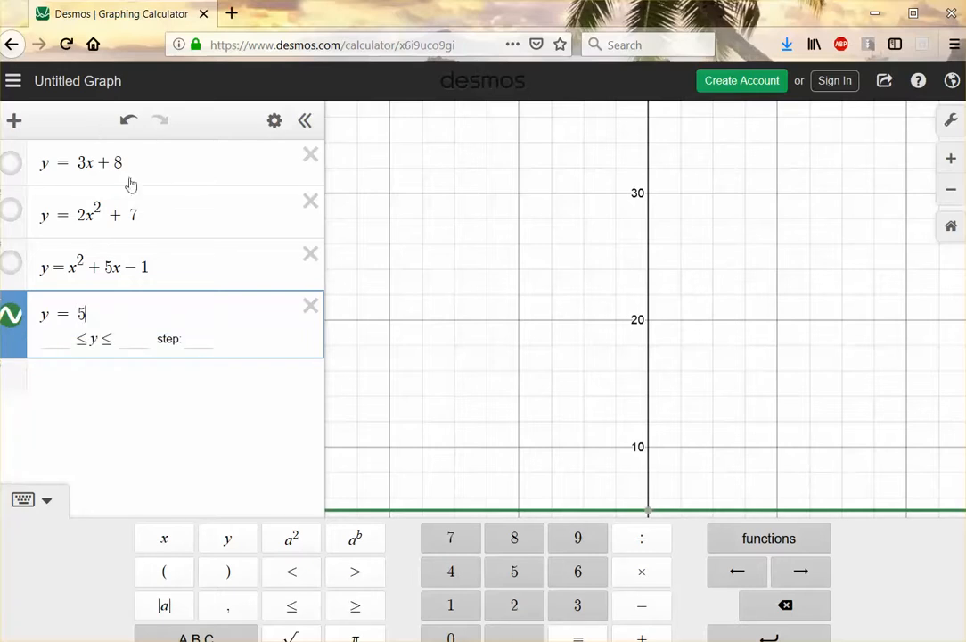
pyautogui.click(291, 538)
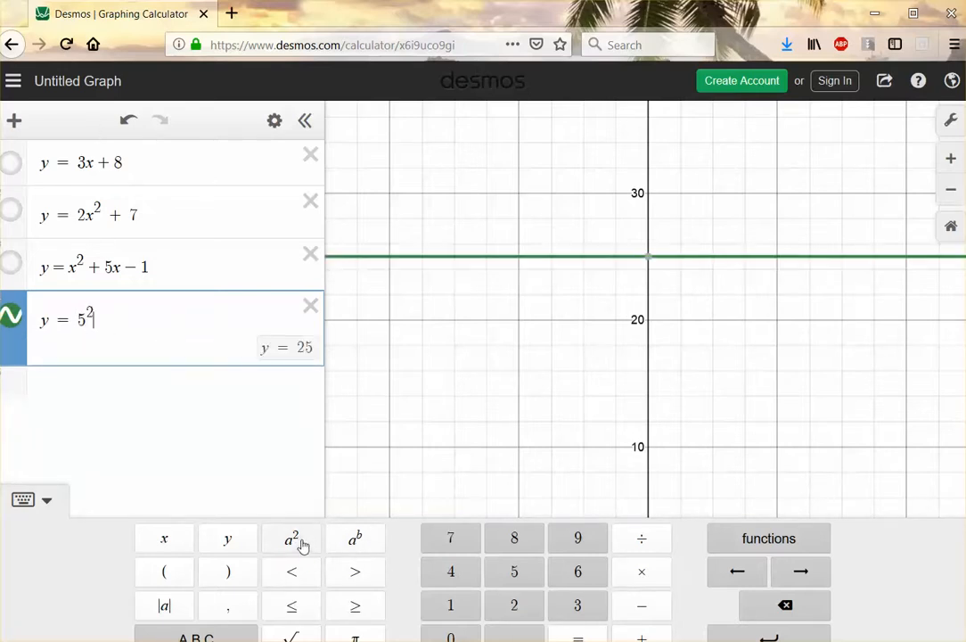
pyautogui.press('BackSpace')
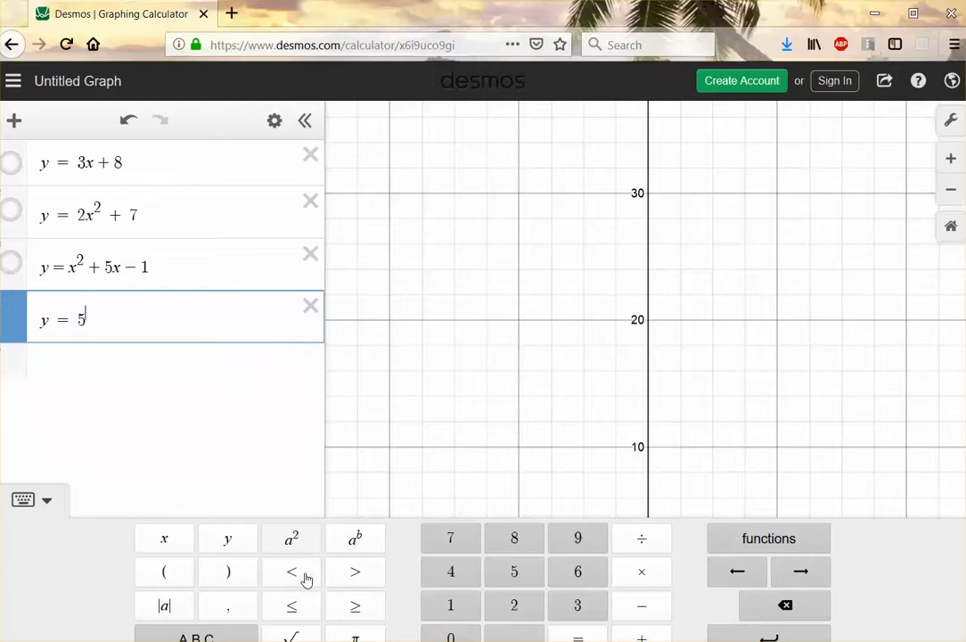
pyautogui.click(359, 540)
pyautogui.click(164, 540)
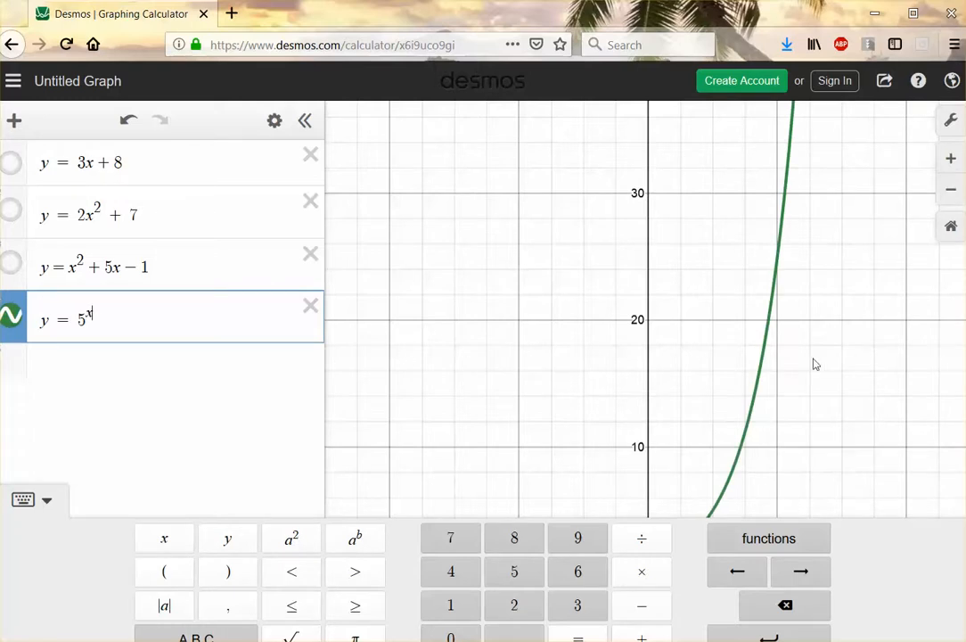
pyautogui.click(841, 336)
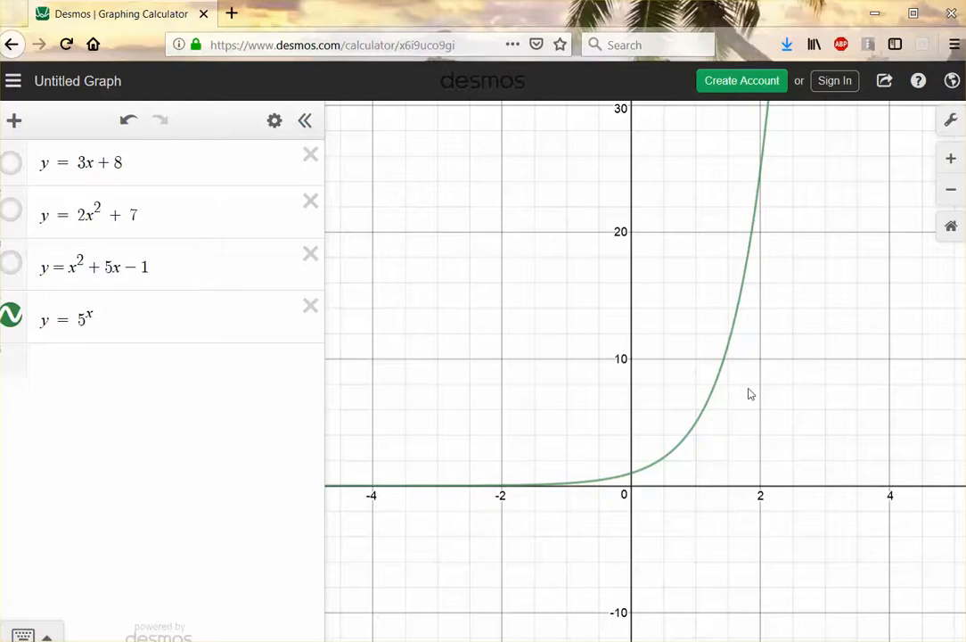
# - Examine the exponential curve y = 5^x at different positions and zoom levels, including its steep rise beyond x = 0
pyautogui.moveTo(803, 409); pyautogui.dragTo(793, 493)
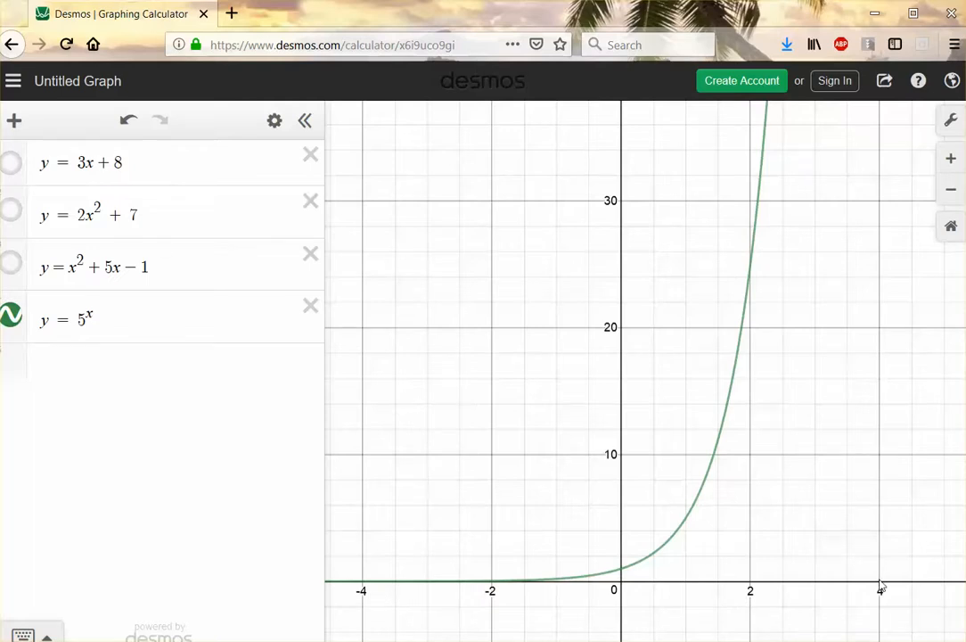
pyautogui.moveTo(884, 523); pyautogui.dragTo(801, 584)
pyautogui.moveTo(762, 333); pyautogui.dragTo(757, 207)
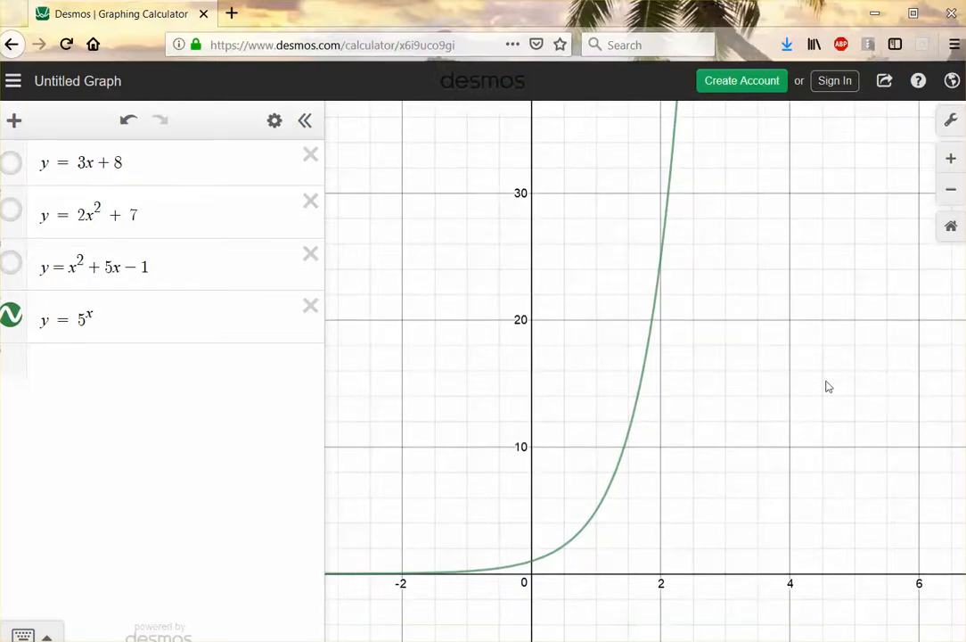
pyautogui.click(951, 191)
pyautogui.click(951, 191)
pyautogui.click(951, 191)
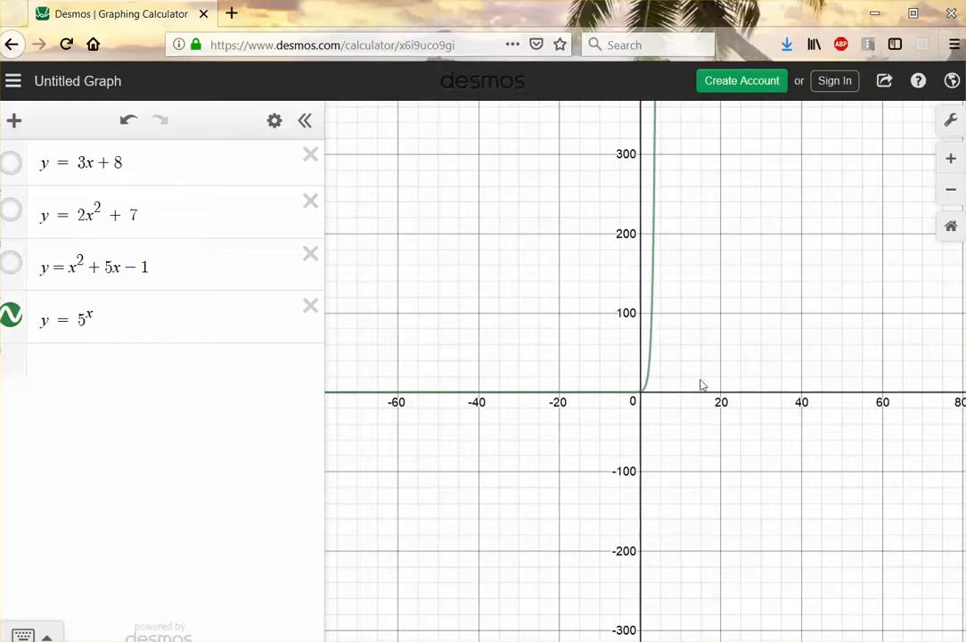
pyautogui.scroll(3, 700, 385)
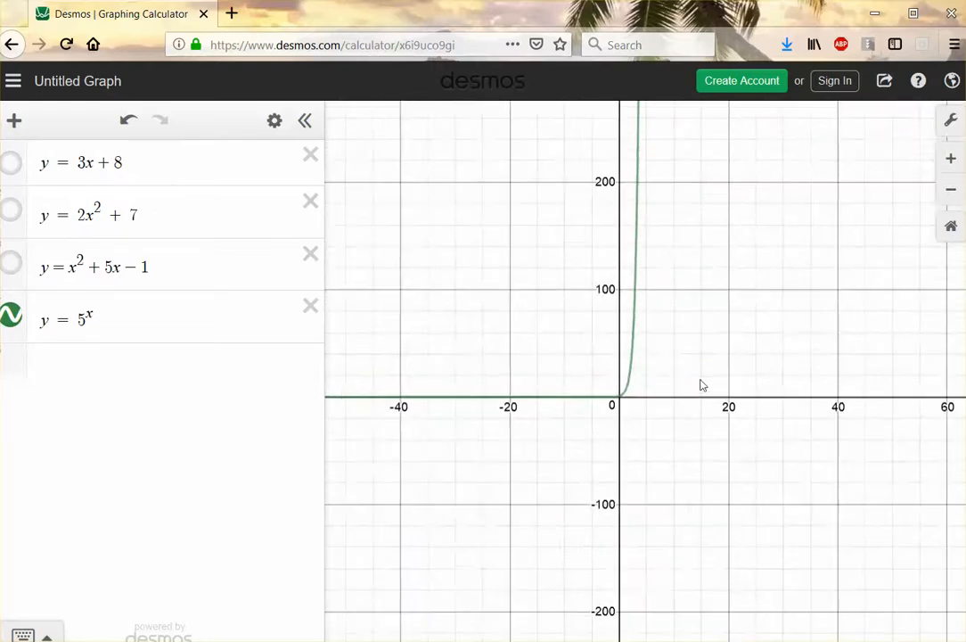
pyautogui.moveTo(701, 379); pyautogui.dragTo(760, 459)
pyautogui.scroll(3, 760, 459)
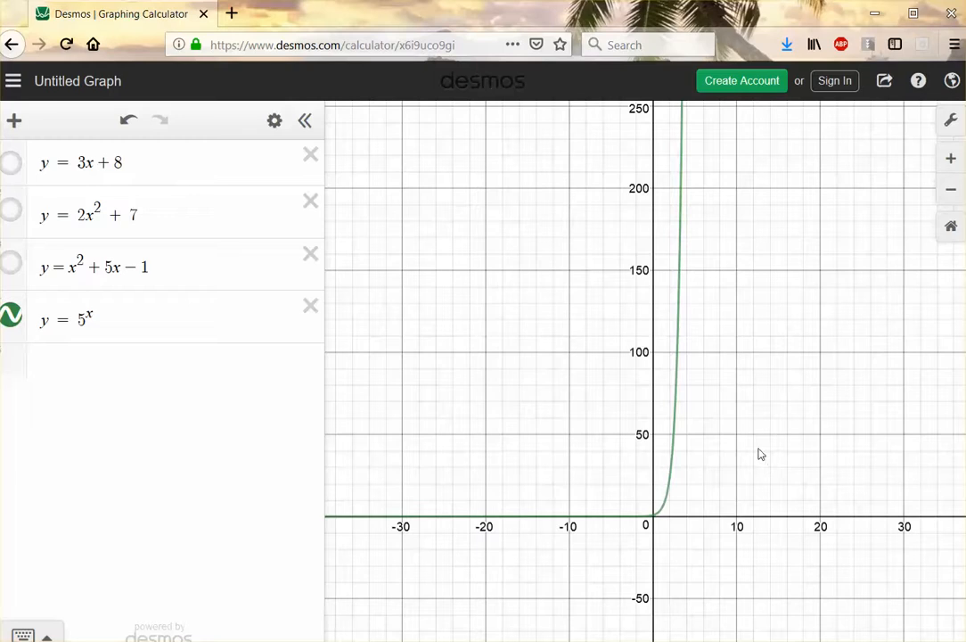
# - Set the x-axis range from −6 to 6 and bring the rising part of the exponential curve into view
pyautogui.click(952, 121)
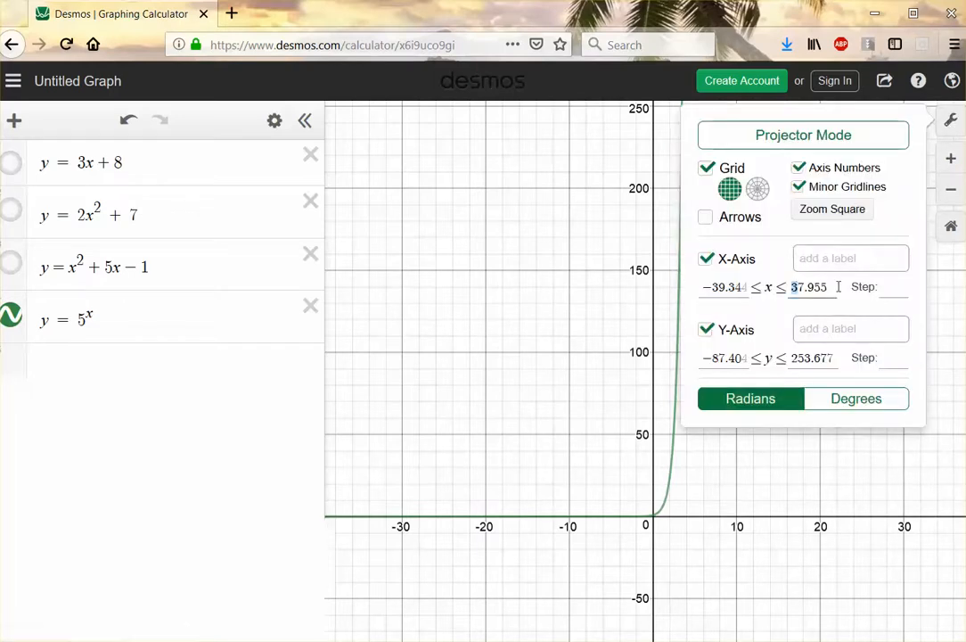
pyautogui.moveTo(794, 286); pyautogui.dragTo(841, 292)
pyautogui.write('6')
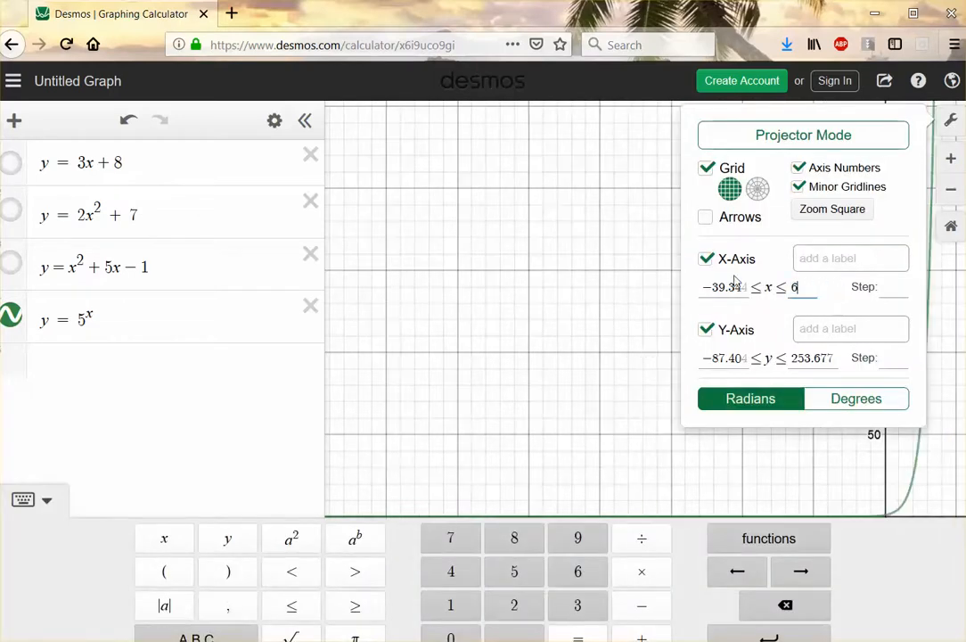
pyautogui.moveTo(751, 285); pyautogui.dragTo(702, 286)
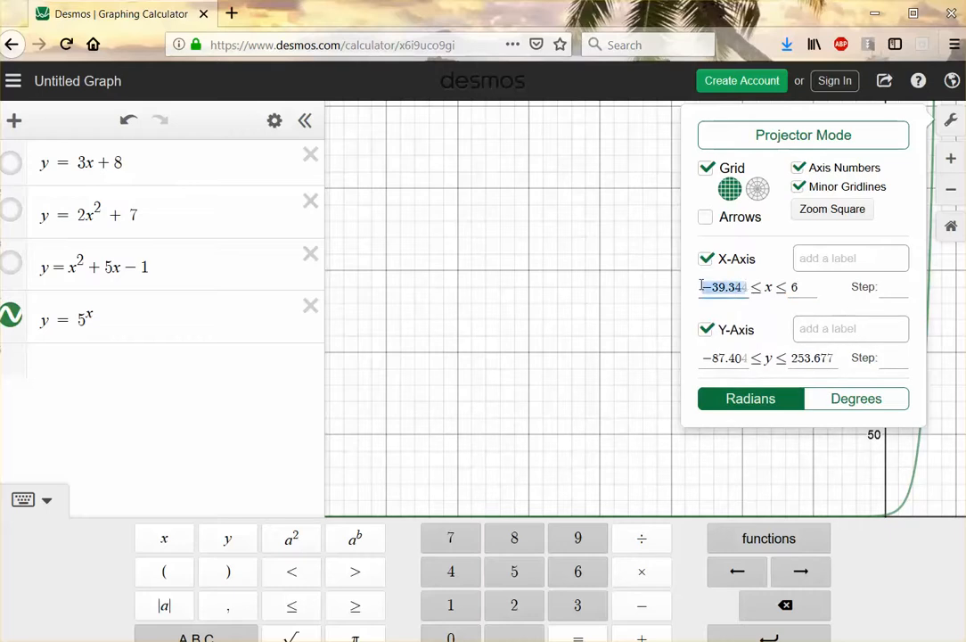
pyautogui.press('BackSpace')
pyautogui.write('-6')
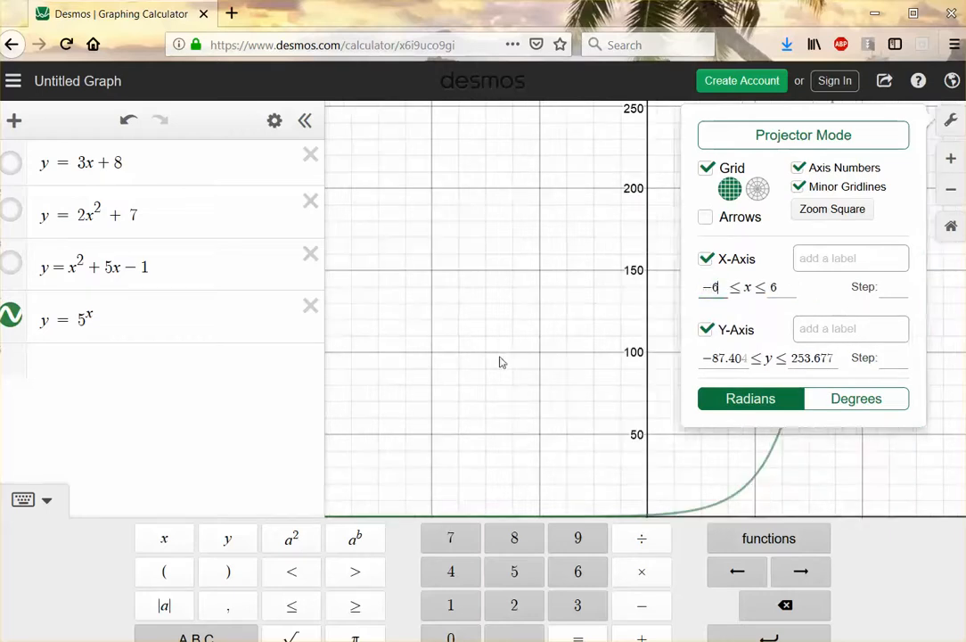
pyautogui.click(658, 375)
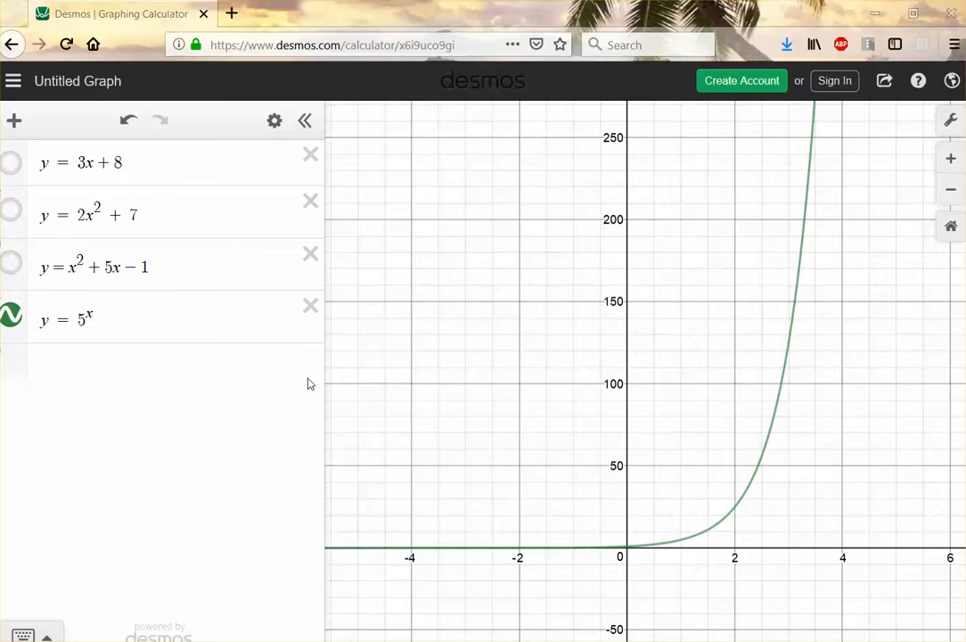
# - Capture the whole browser window with the graph as a screenshot in the Snipping Tool and look over the capture
pyautogui.click(114, 104)
pyautogui.click(114, 105)
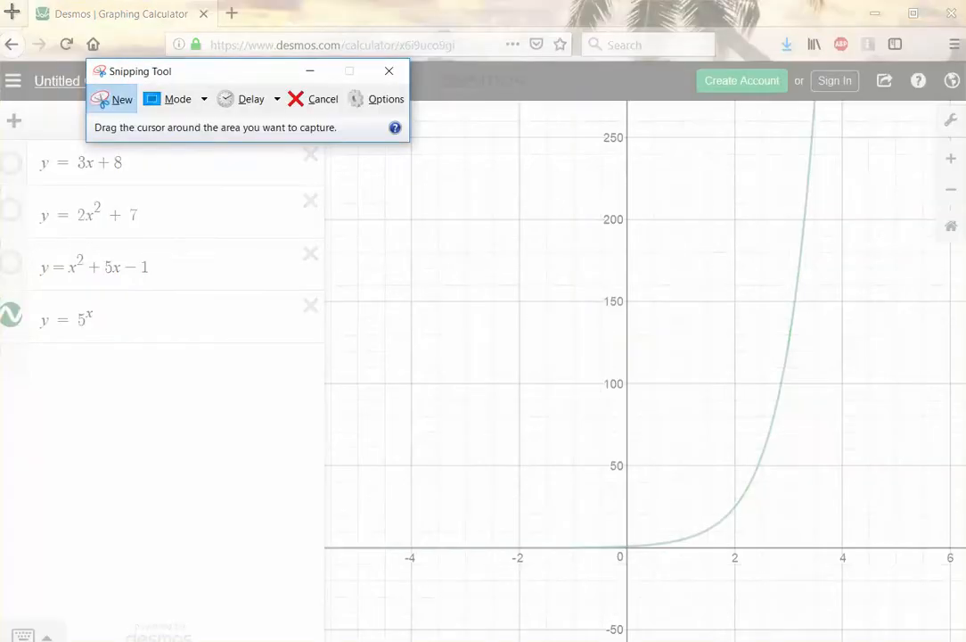
pyautogui.moveTo(1, 2); pyautogui.dragTo(962, 615)
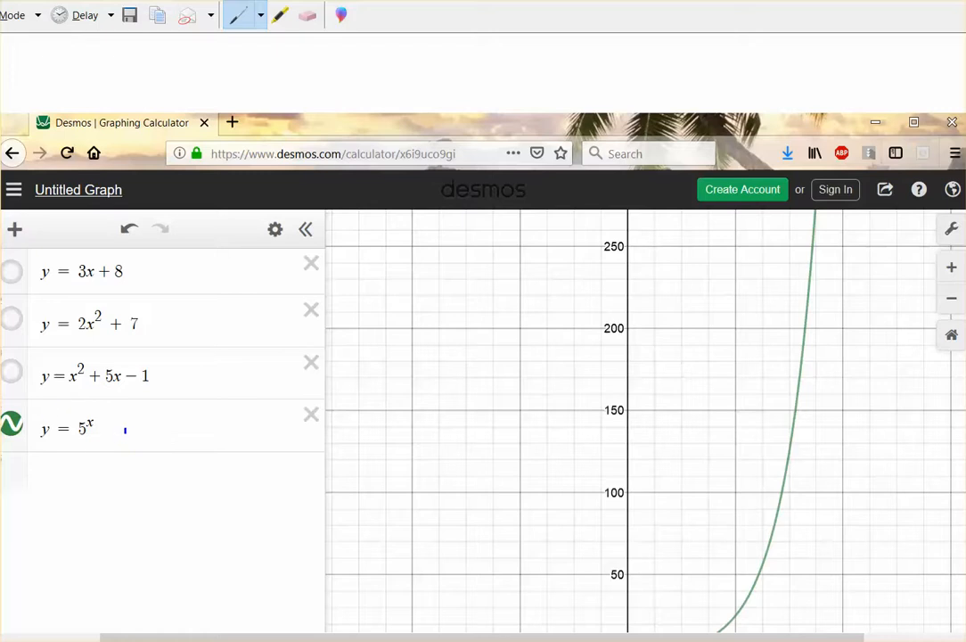
pyautogui.scroll(-2, 879, 476)
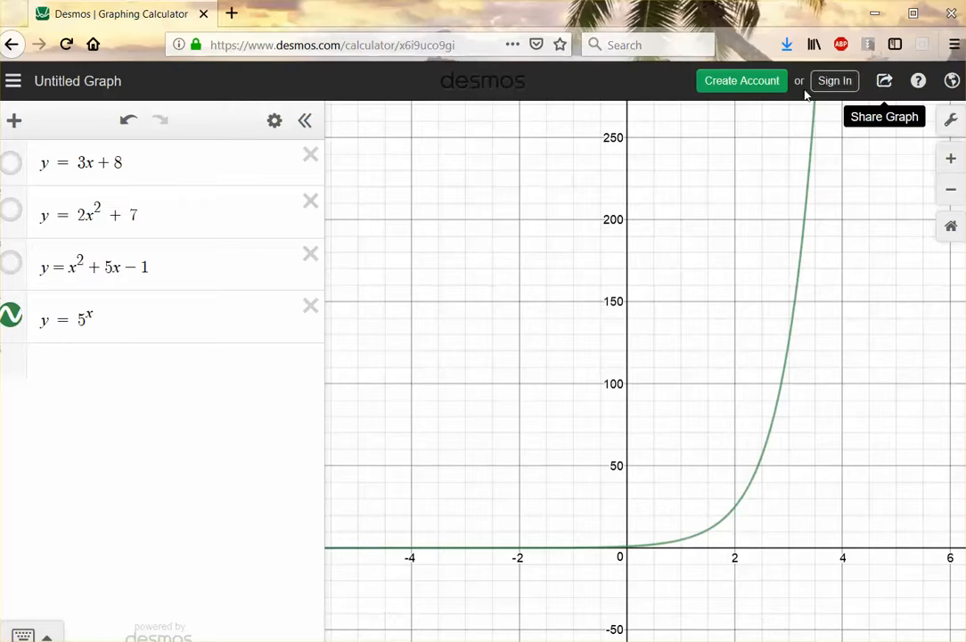
# - Copy the graph's share link and load it in a new browser tab
pyautogui.click(885, 83)
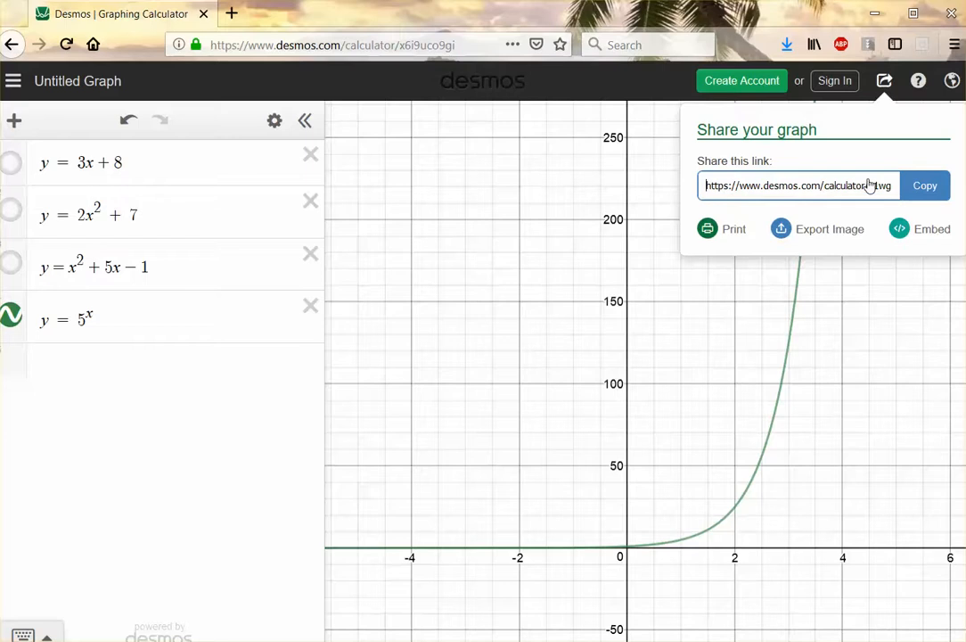
pyautogui.click(927, 187)
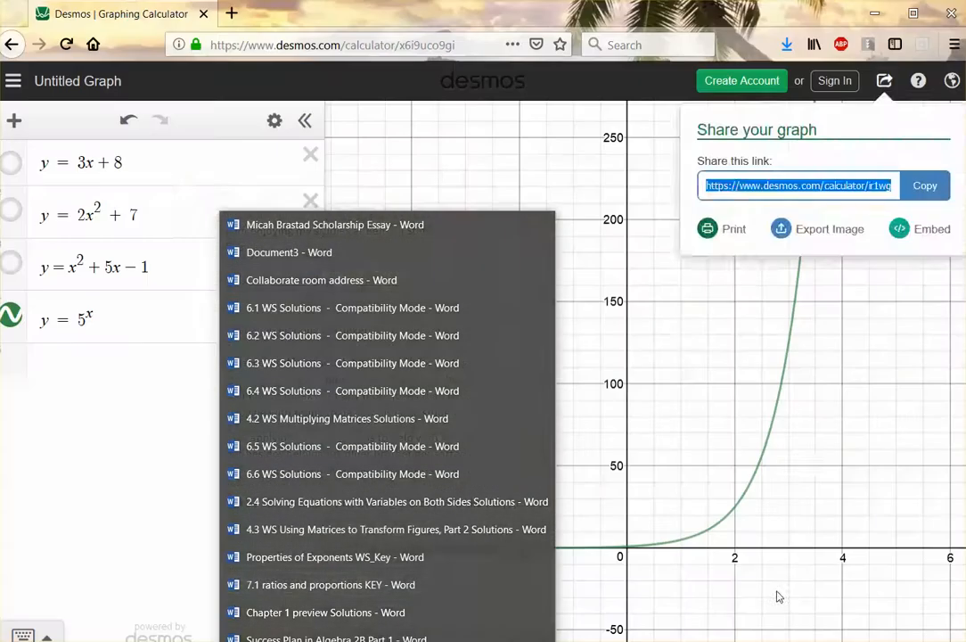
pyautogui.click(805, 477)
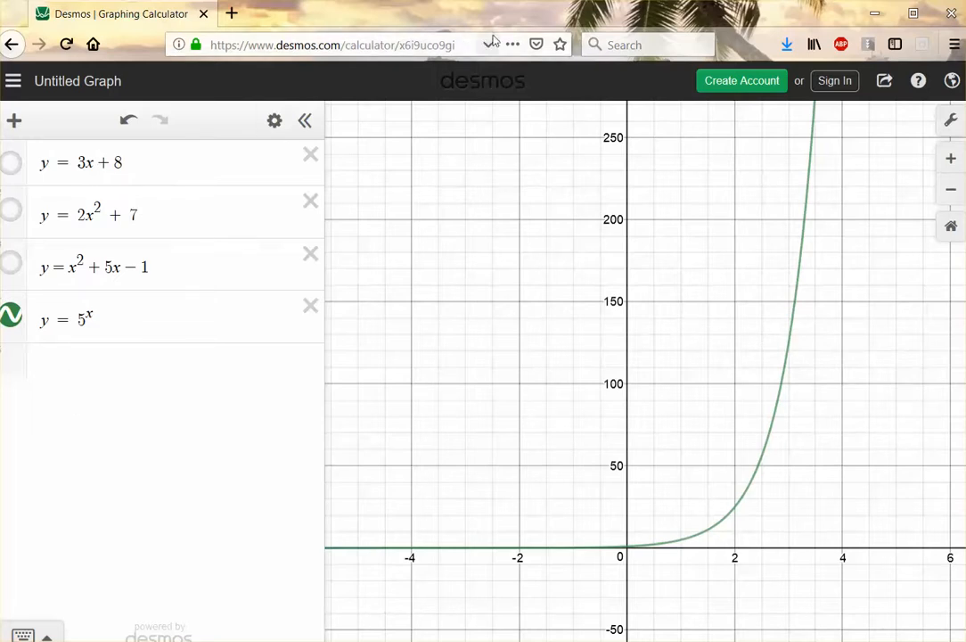
pyautogui.click(231, 14)
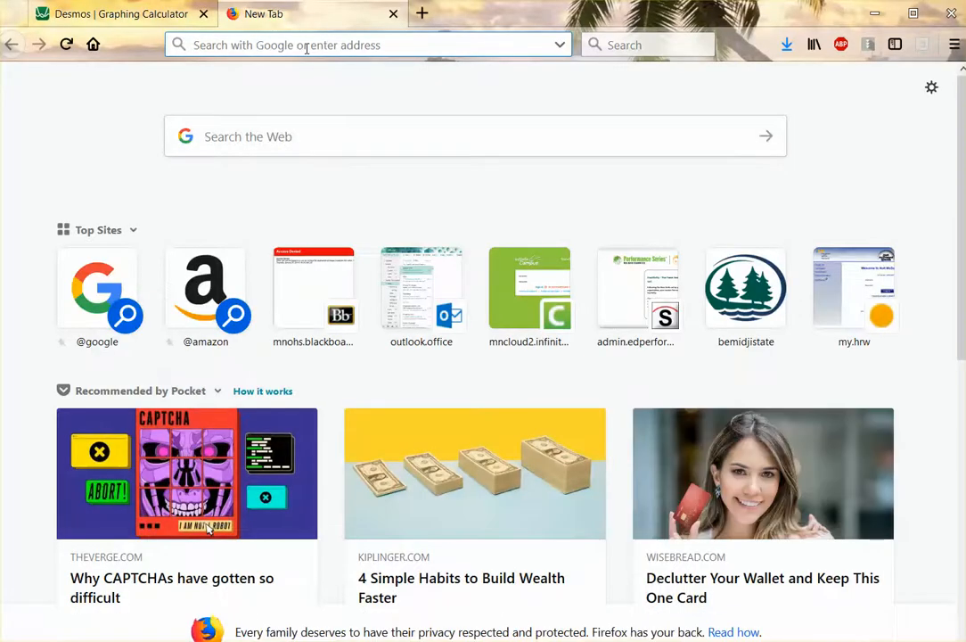
pyautogui.hotkey('ctrl', 'v')
pyautogui.press('Return')
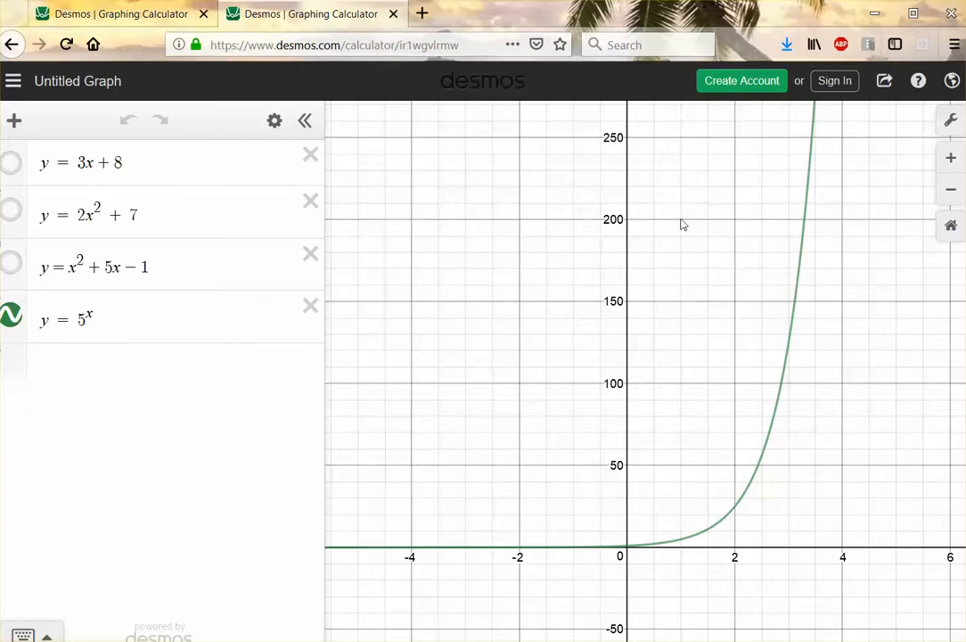
# - Return to the original graph tab and open its sharing options
pyautogui.click(103, 19)
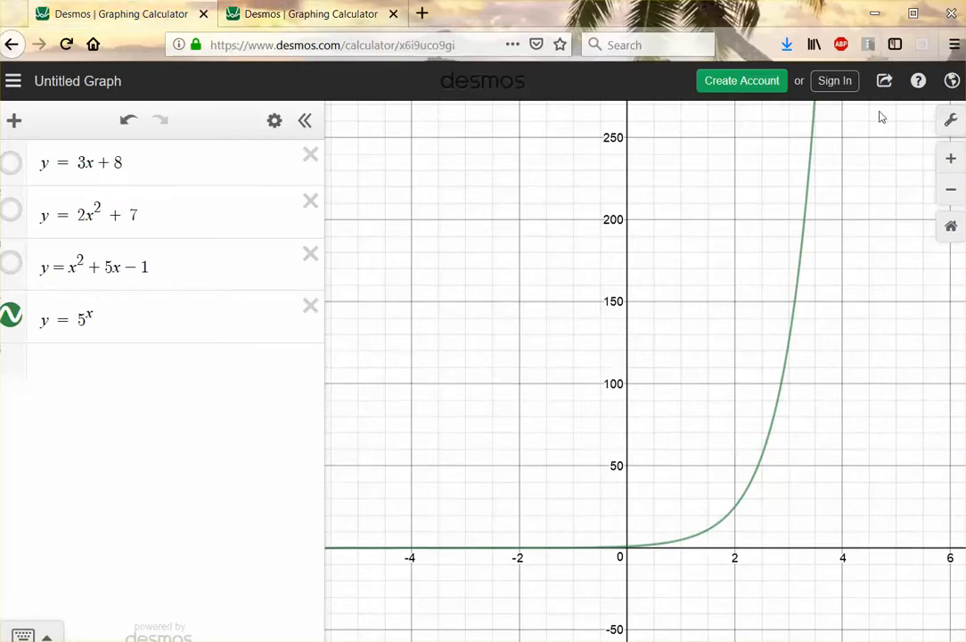
pyautogui.click(885, 82)
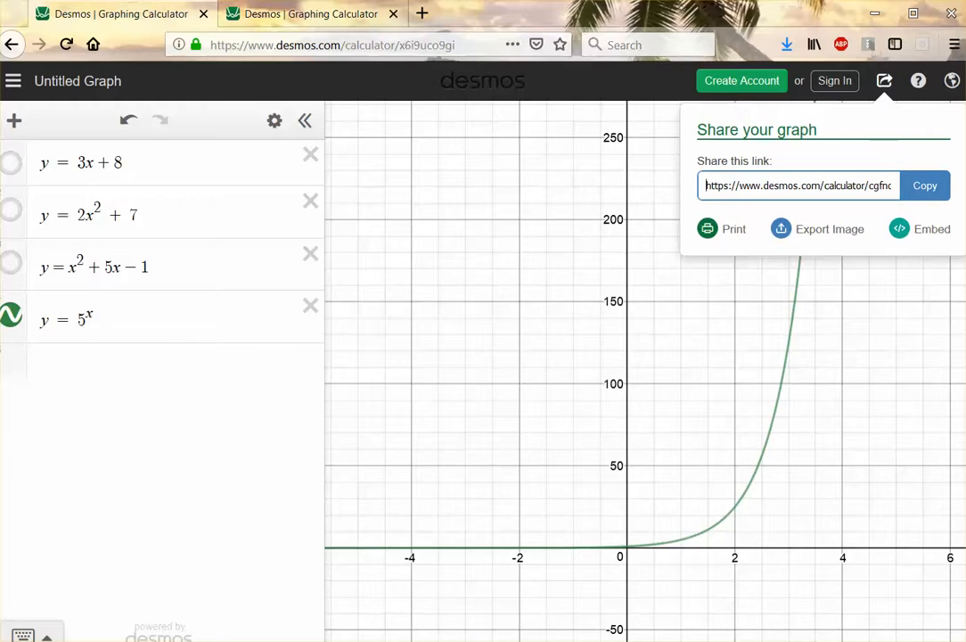
# - Switch to The Geometer's Sketchpad and plot the new function f(x) = 5^x
pyautogui.hotkey('alt', 'Tab')
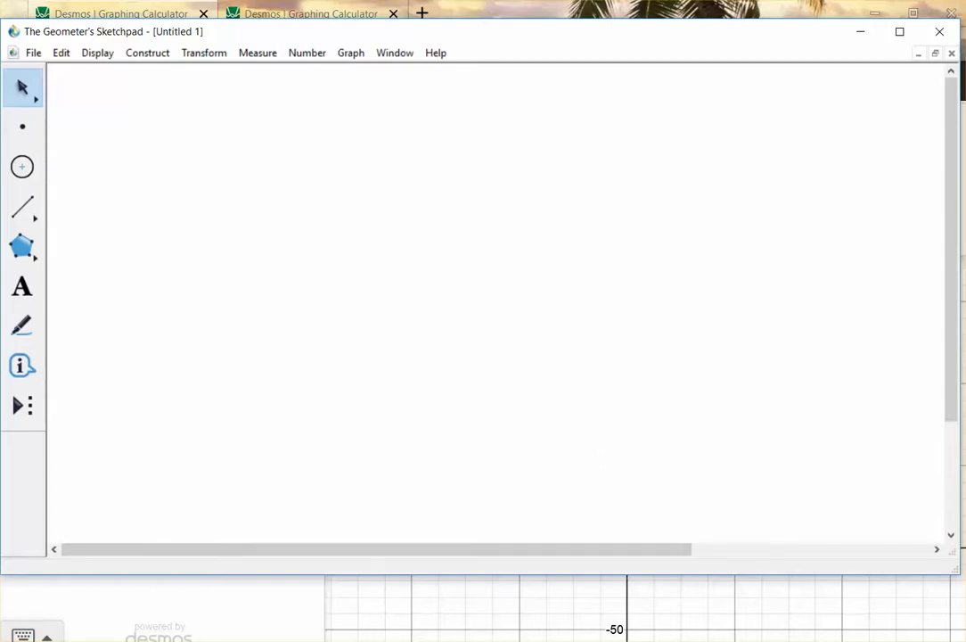
pyautogui.click(352, 52)
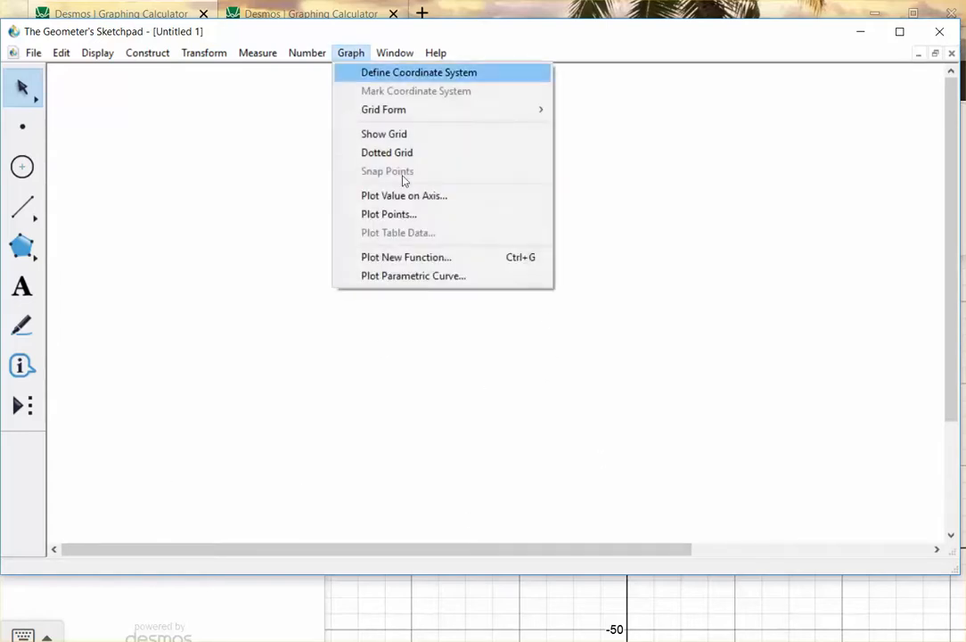
pyautogui.click(393, 256)
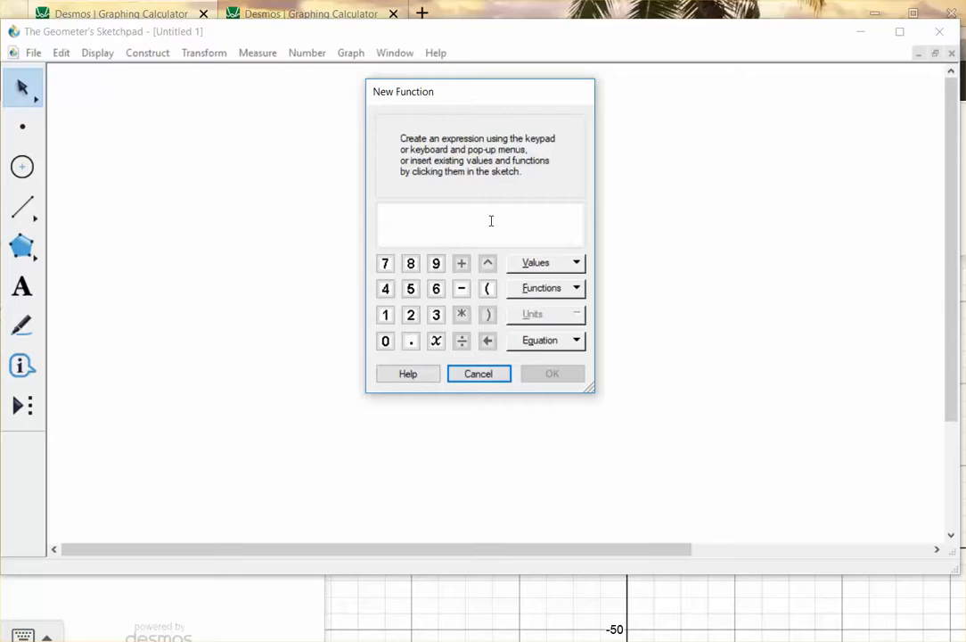
pyautogui.write('5')
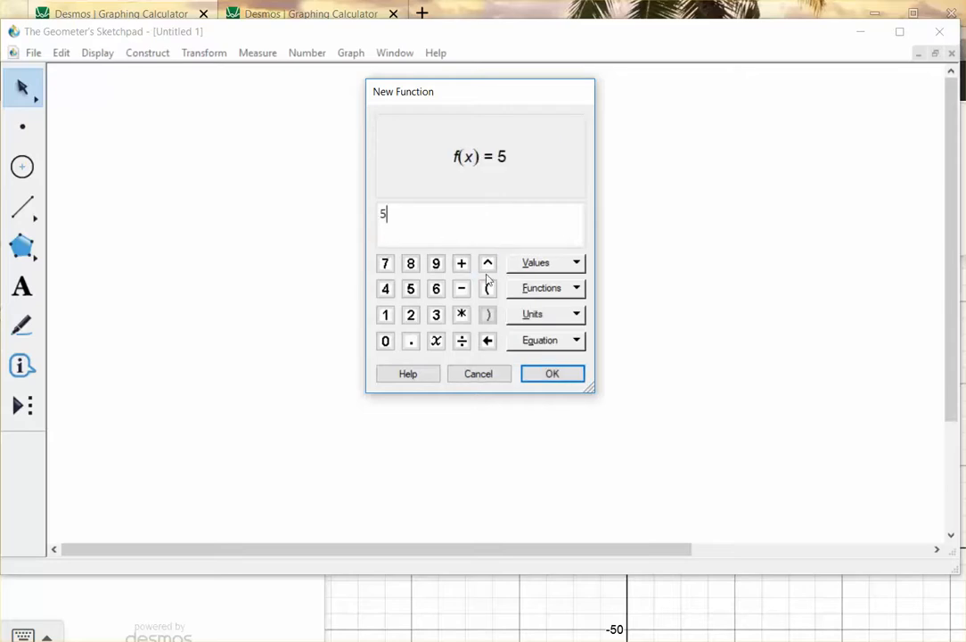
pyautogui.click(488, 265)
pyautogui.click(437, 341)
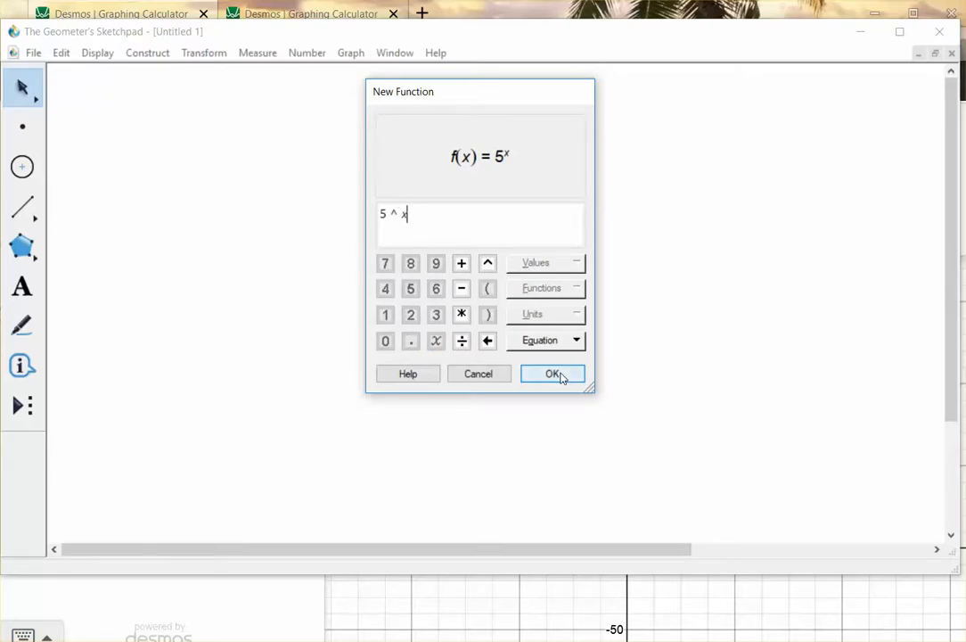
pyautogui.click(554, 375)
# - Move the coordinate origin lower in the sketch and enlarge the axis scale so the x-axis spans about −6 to 6
pyautogui.moveTo(594, 242); pyautogui.dragTo(588, 392)
pyautogui.click(642, 347)
pyautogui.moveTo(518, 303); pyautogui.dragTo(504, 442)
pyautogui.click(557, 425)
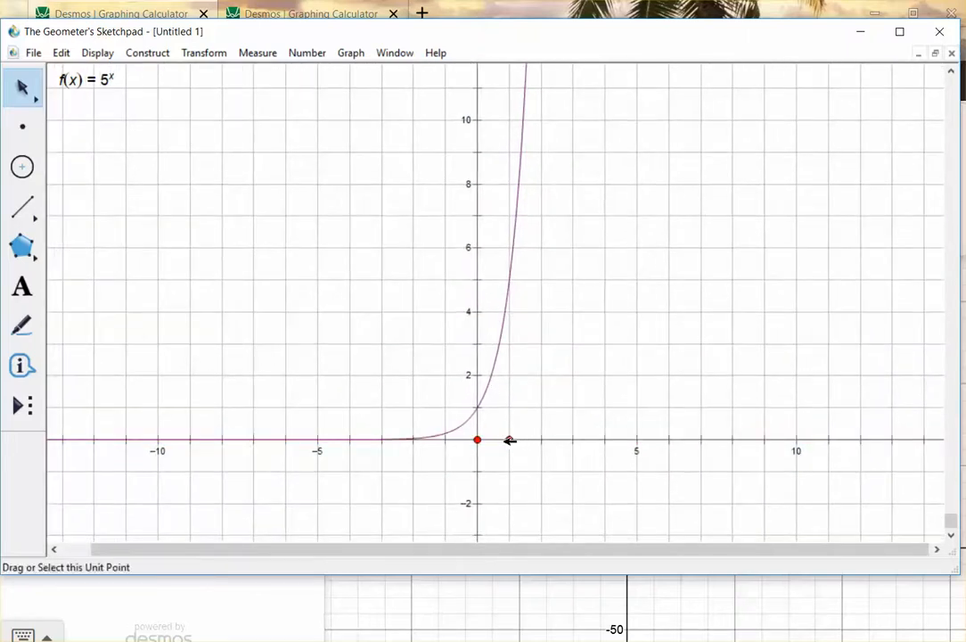
pyautogui.moveTo(512, 440); pyautogui.dragTo(553, 440)
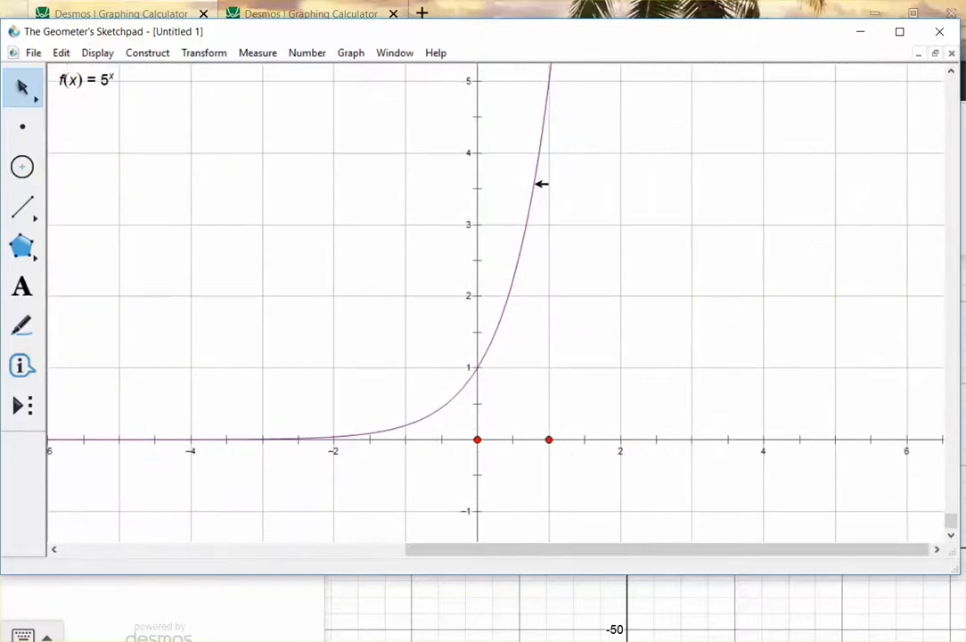
# - Switch the grid to rectangular form and rescale the axes so y reaches about 14 and x spans about −3 to 3
pyautogui.click(350, 53)
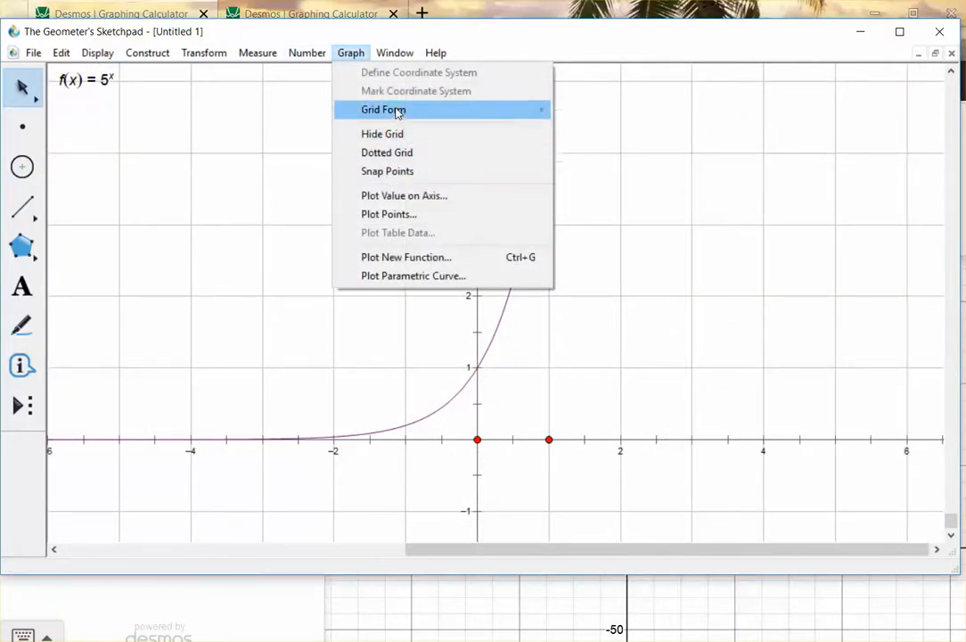
pyautogui.moveTo(395, 110)
pyautogui.click(604, 145)
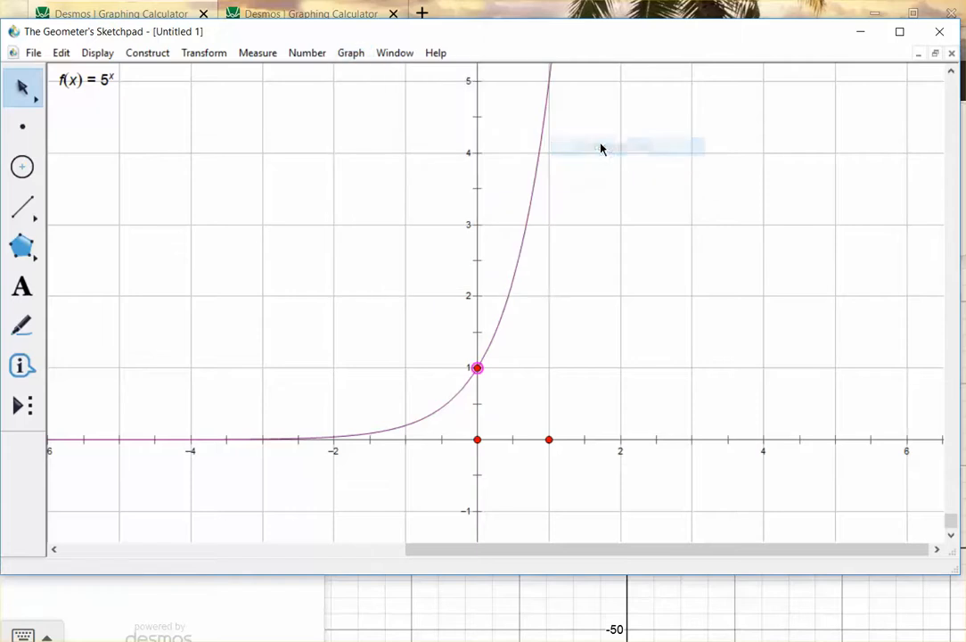
pyautogui.moveTo(479, 367); pyautogui.dragTo(477, 412)
pyautogui.click(636, 363)
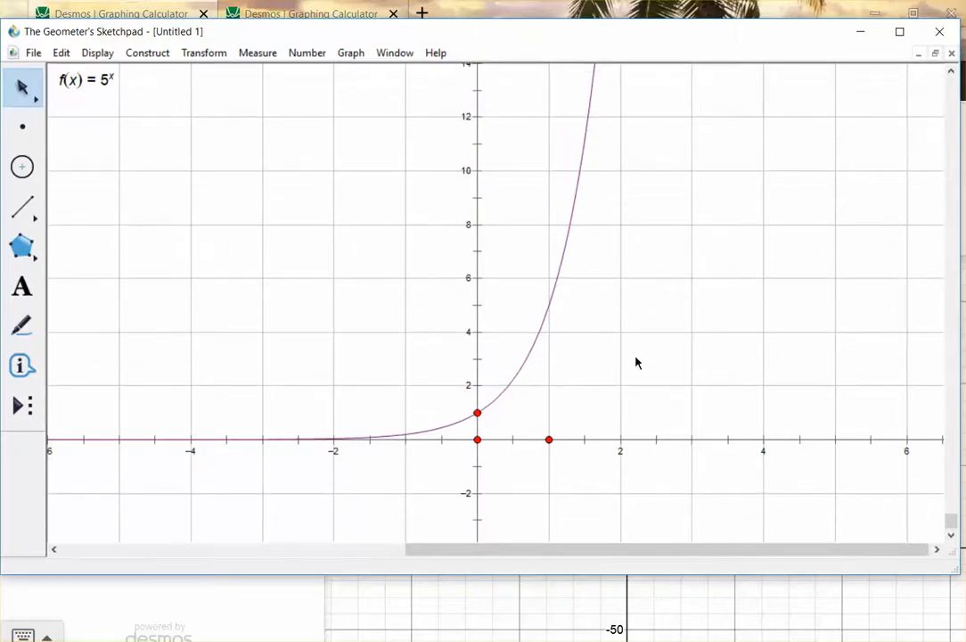
pyautogui.moveTo(552, 441); pyautogui.dragTo(629, 433)
pyautogui.click(717, 365)
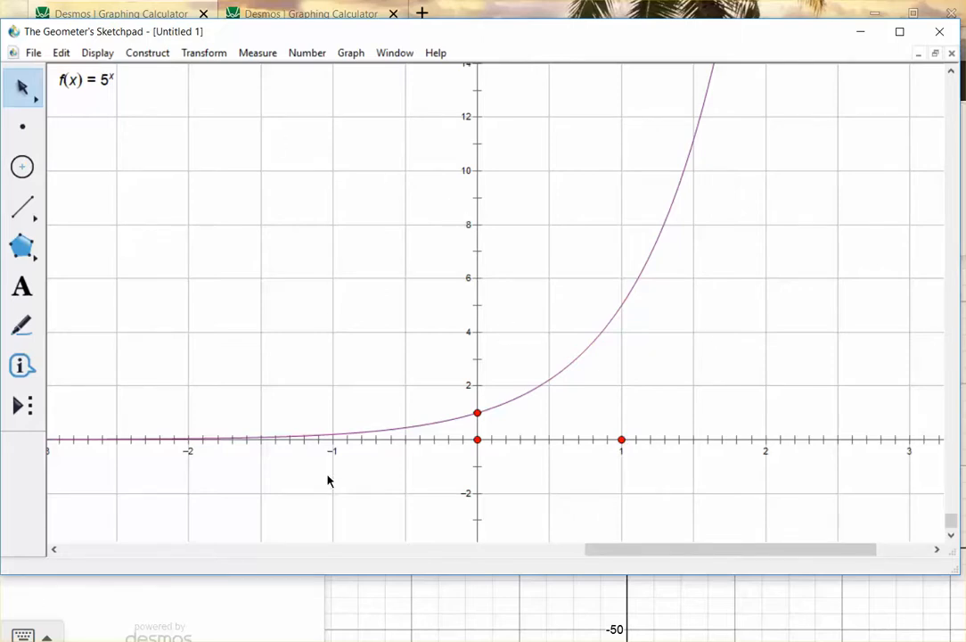
# - Add three blank pages to the sketch document, numbered 2, 3 and 4
pyautogui.click(35, 55)
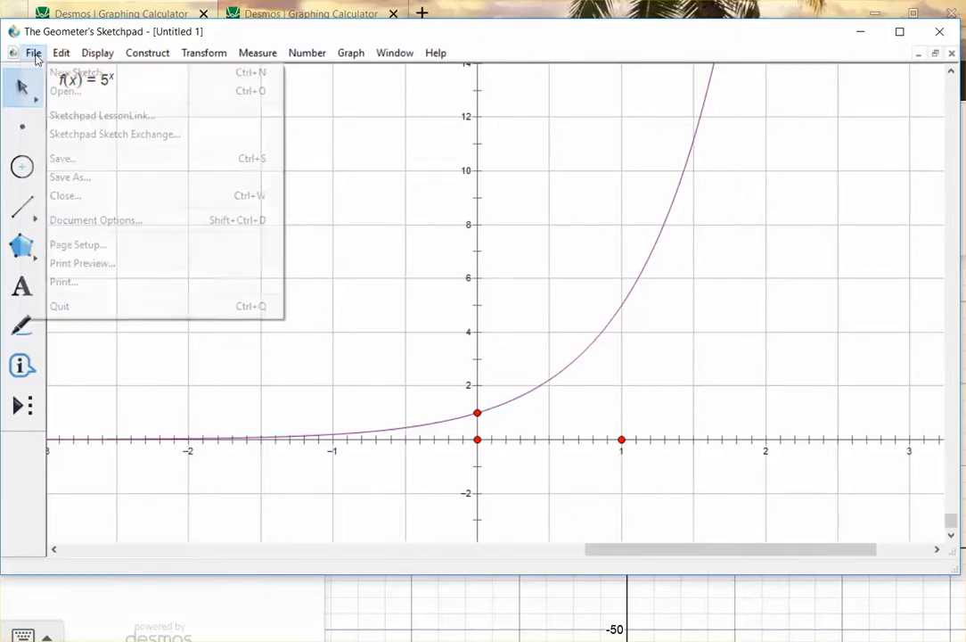
pyautogui.click(463, 223)
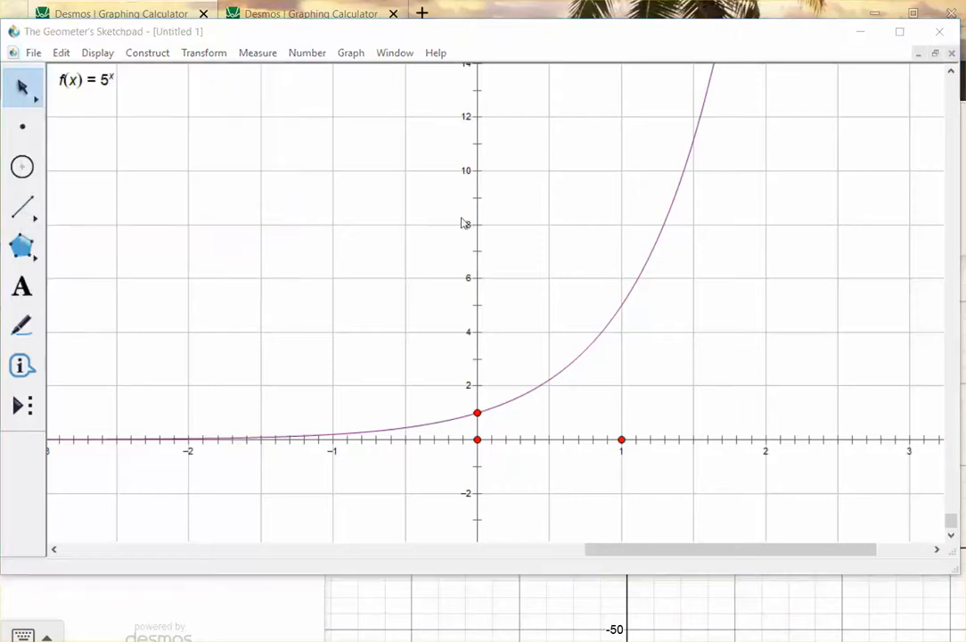
pyautogui.click(535, 163)
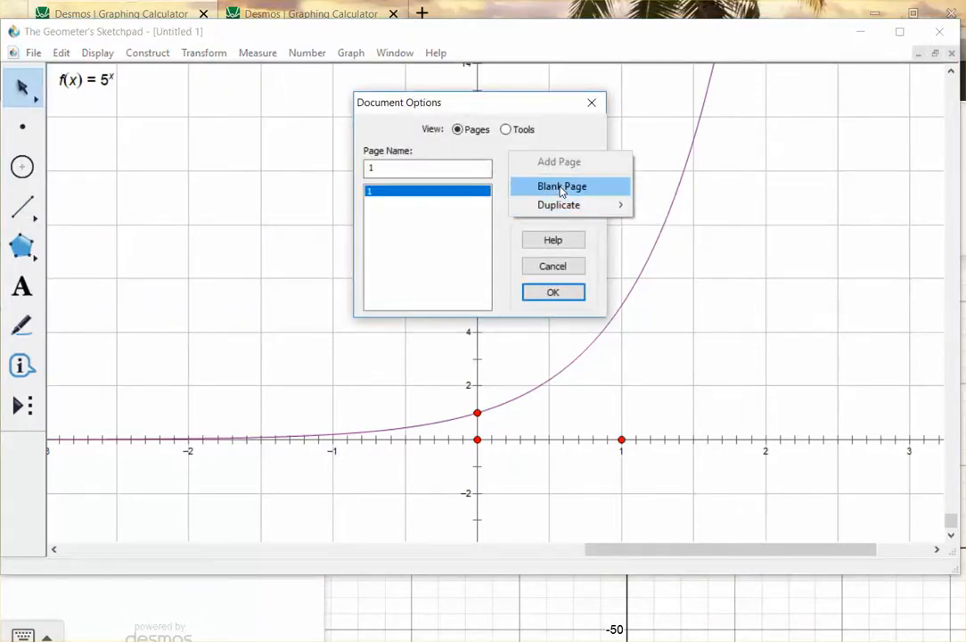
pyautogui.click(562, 189)
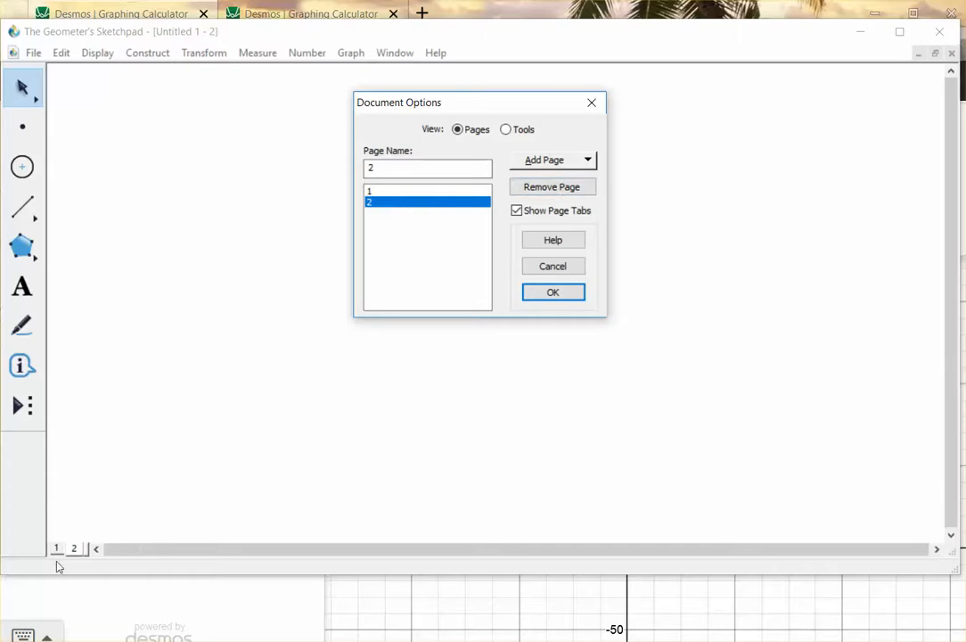
pyautogui.click(522, 161)
pyautogui.click(579, 188)
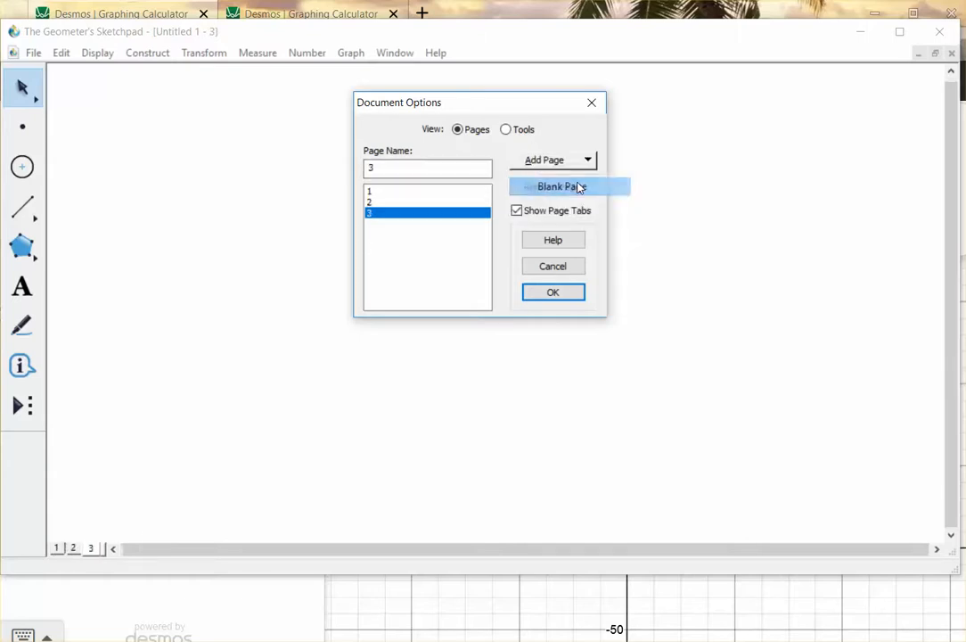
pyautogui.click(564, 169)
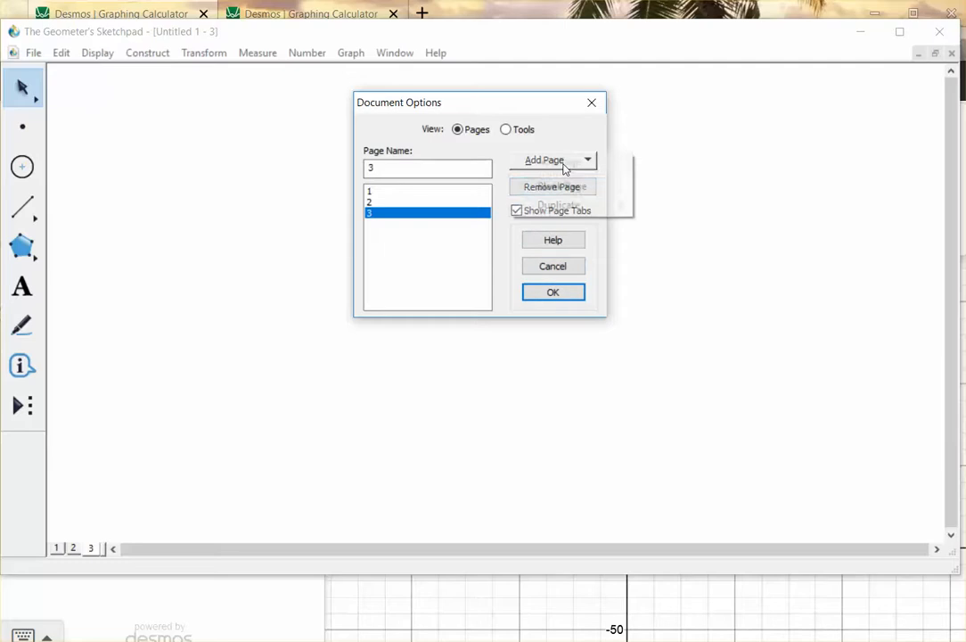
pyautogui.click(567, 188)
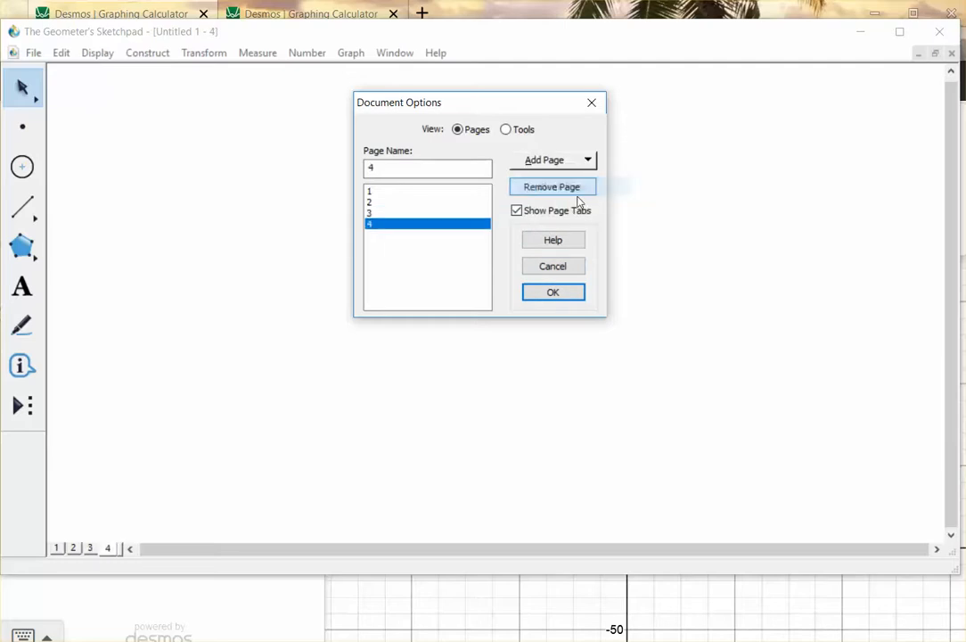
pyautogui.click(560, 294)
# - Plot the new function f(x) = −3^x on page 2 of the document
pyautogui.click(76, 548)
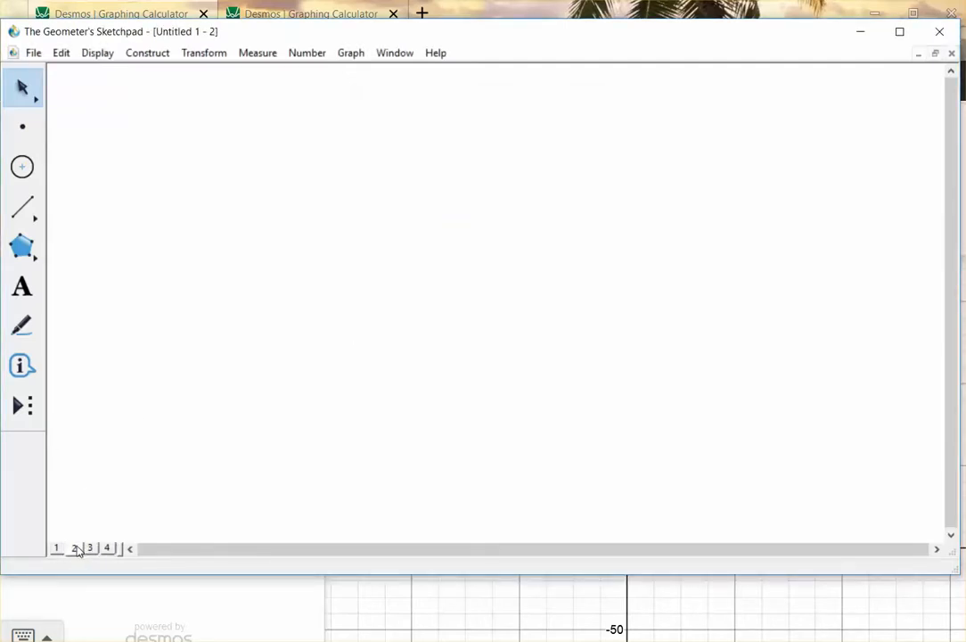
pyautogui.click(57, 548)
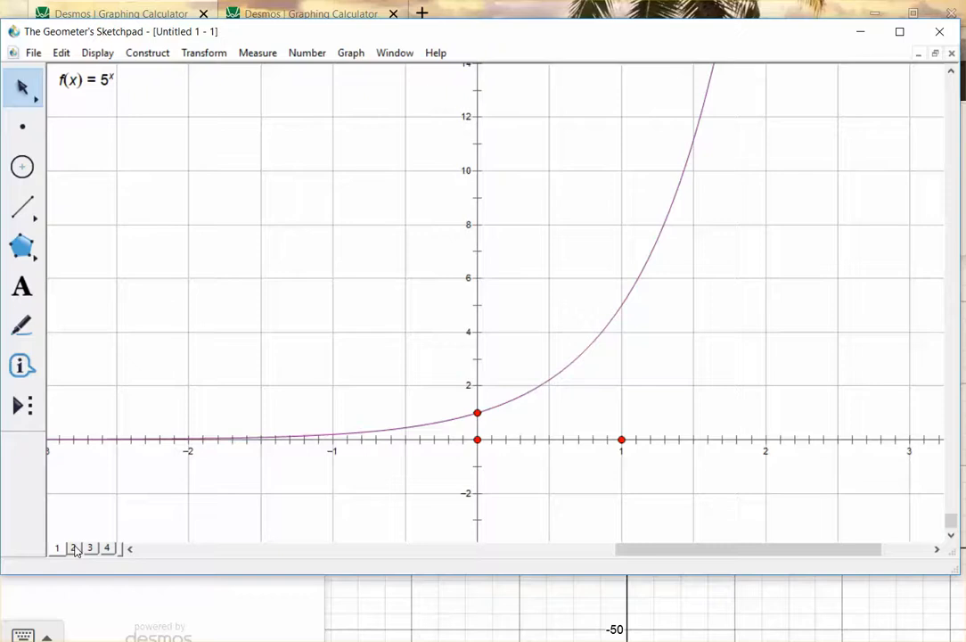
pyautogui.click(76, 548)
pyautogui.click(356, 53)
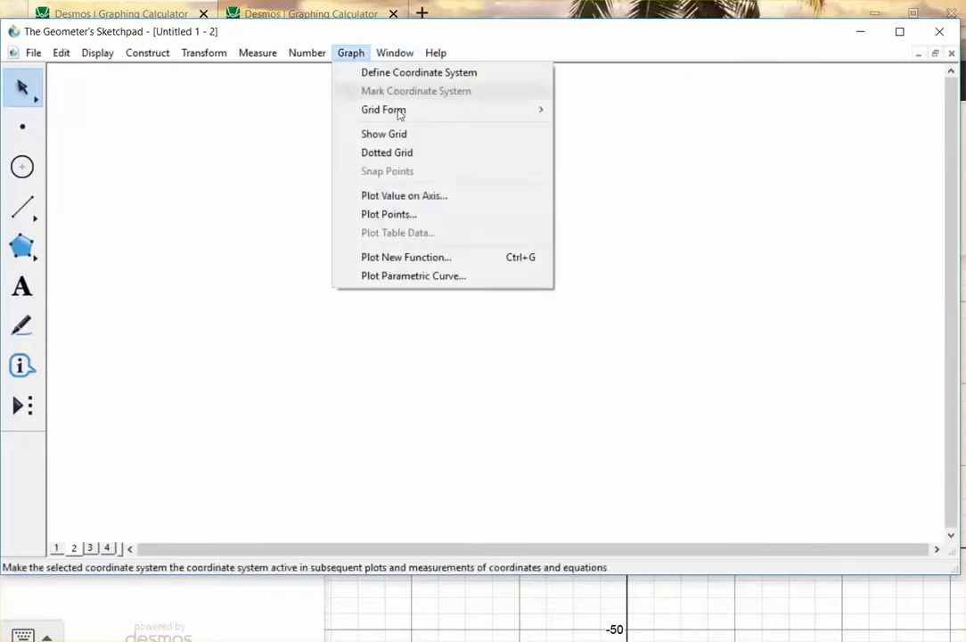
pyautogui.click(412, 258)
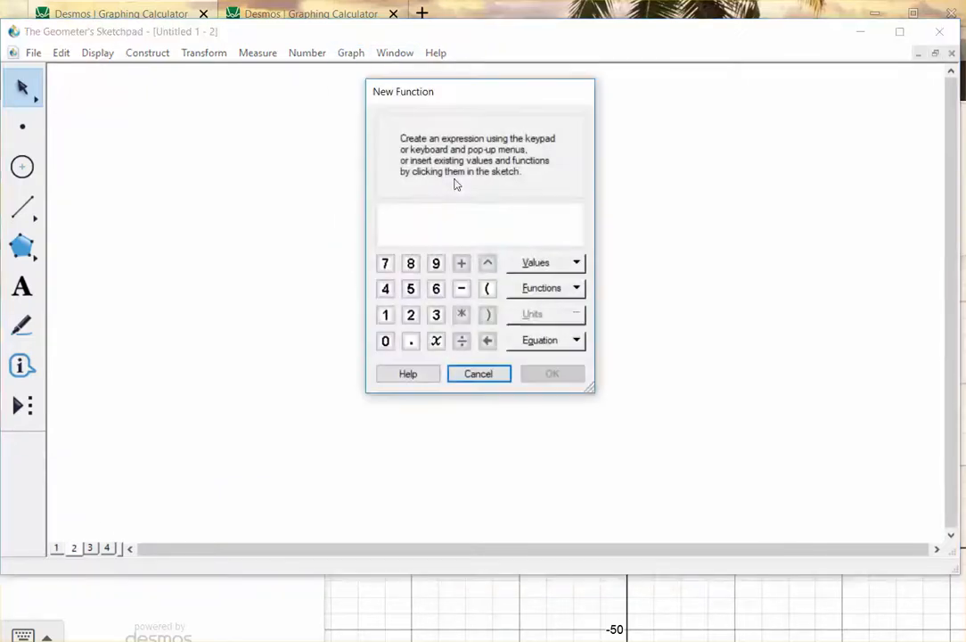
pyautogui.click(462, 290)
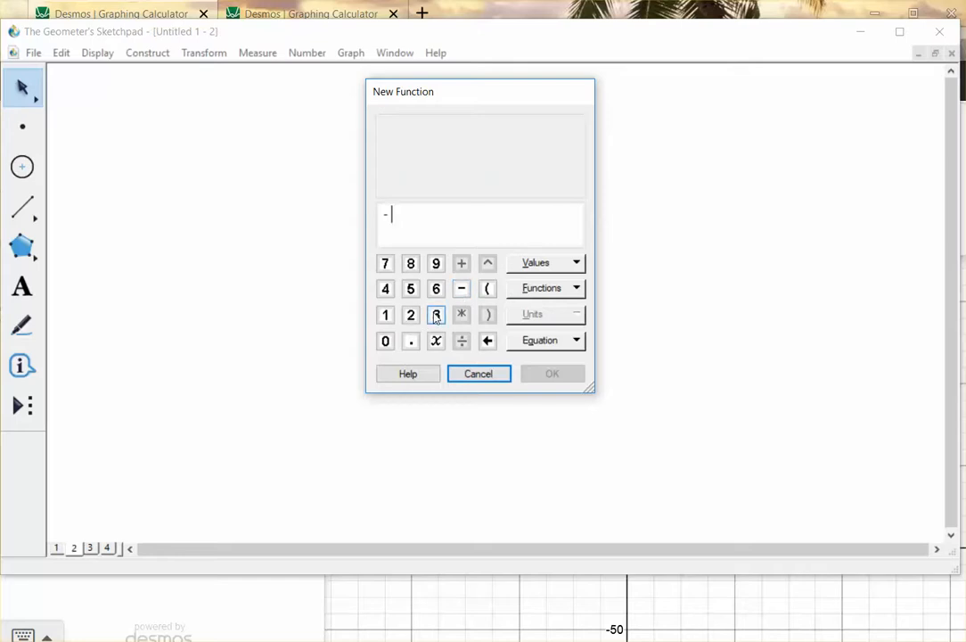
pyautogui.click(436, 316)
pyautogui.click(488, 264)
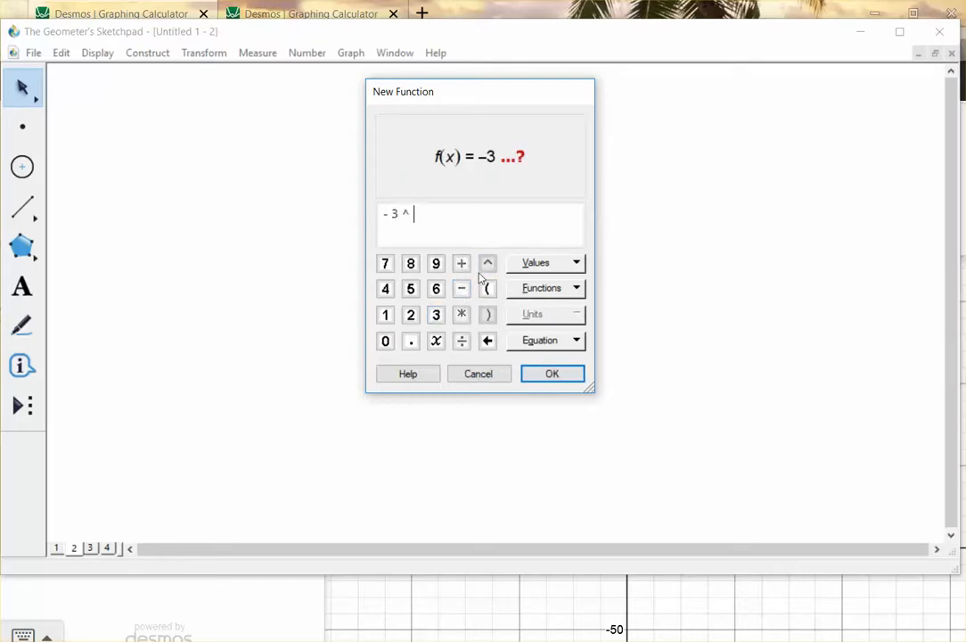
pyautogui.click(436, 341)
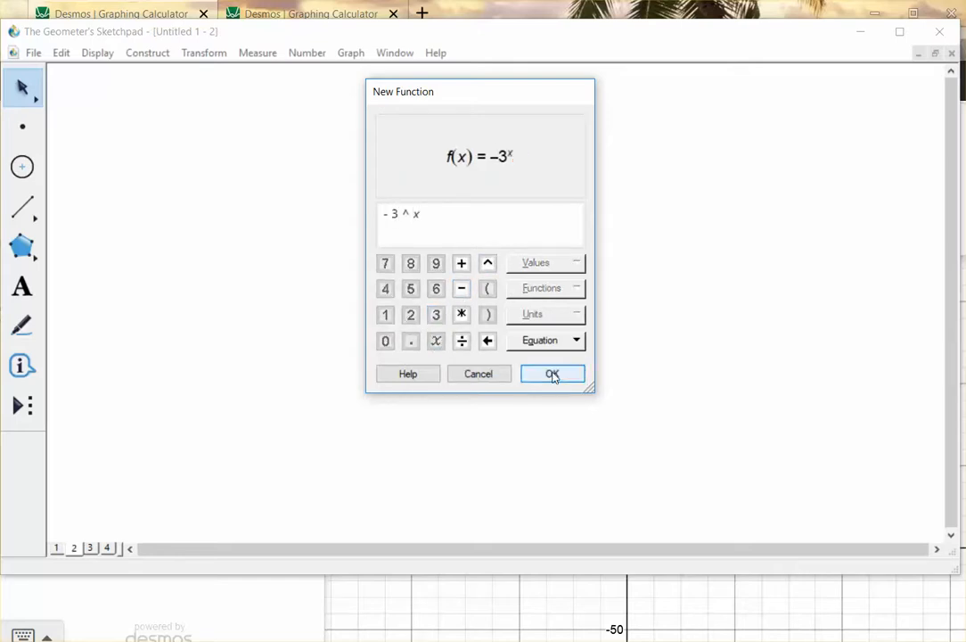
pyautogui.click(553, 375)
# - Move page 2's coordinate origin higher so the y-axis spans about 2 to −12, and open page 3
pyautogui.click(674, 390)
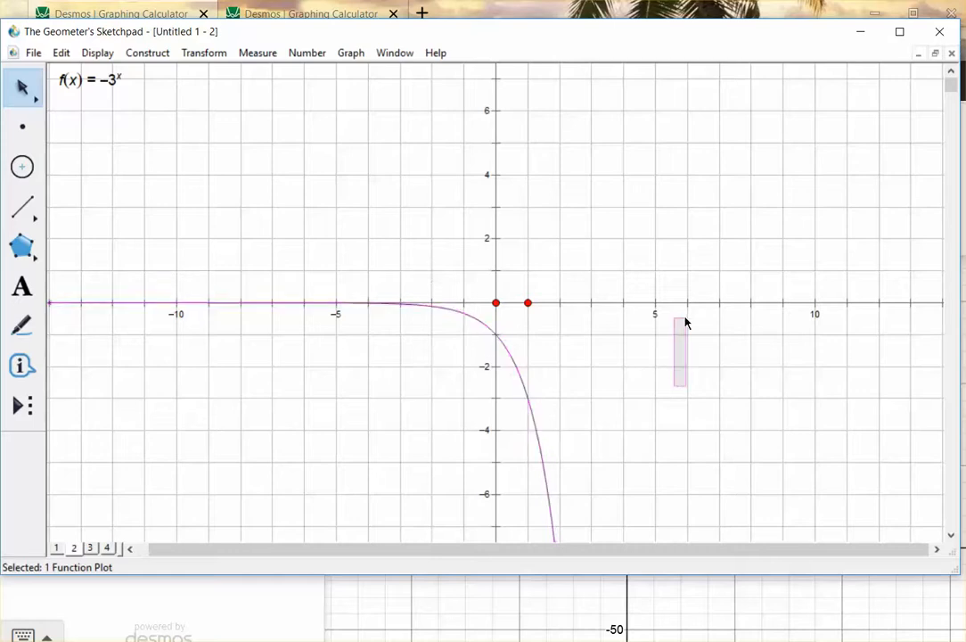
pyautogui.moveTo(497, 303); pyautogui.dragTo(545, 149)
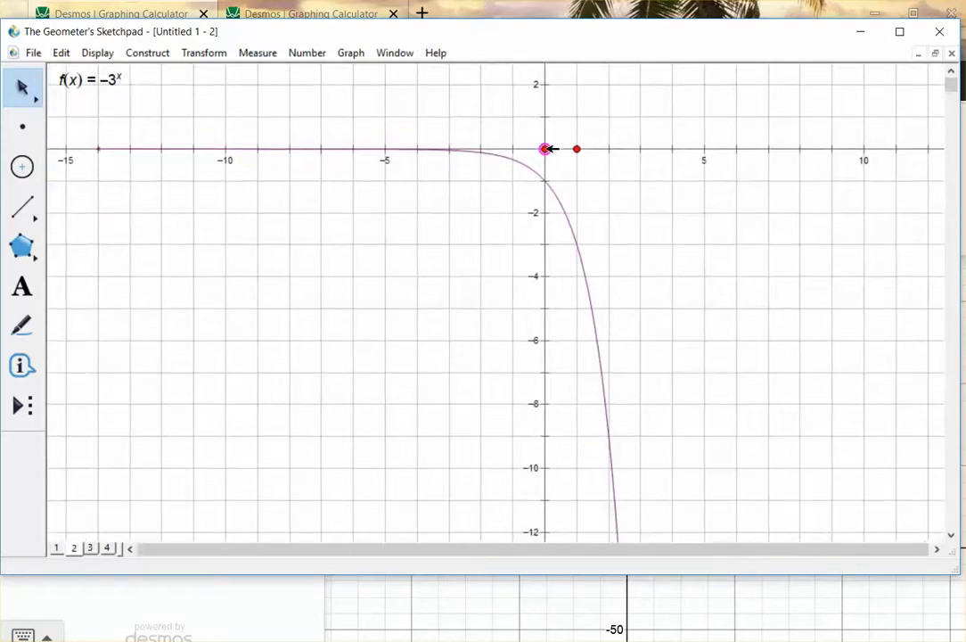
pyautogui.click(89, 549)
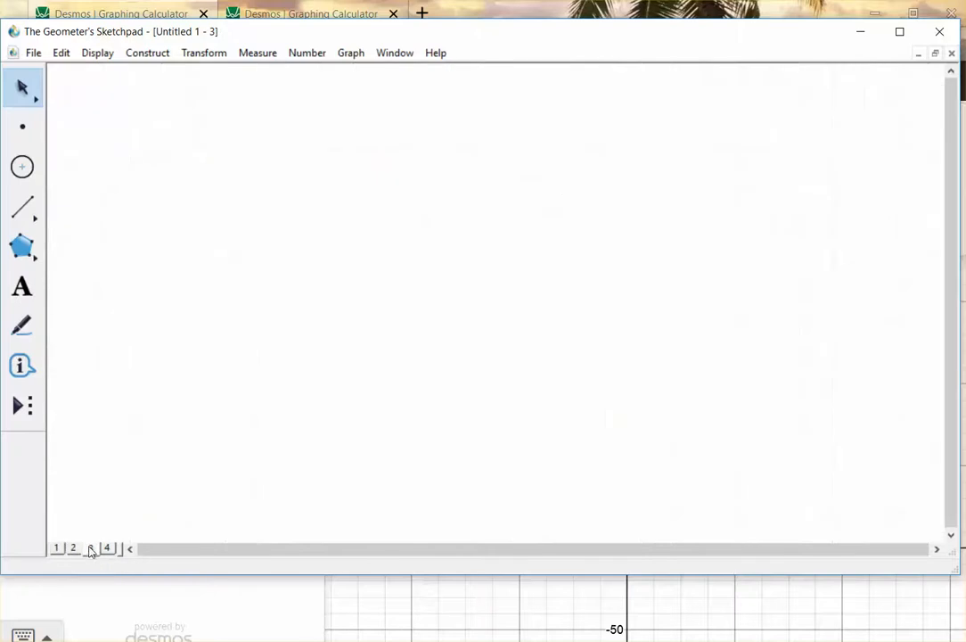
# - Start saving the sketch, browse to the Algebra 2 folder in Documents, and cancel the save
pyautogui.click(33, 54)
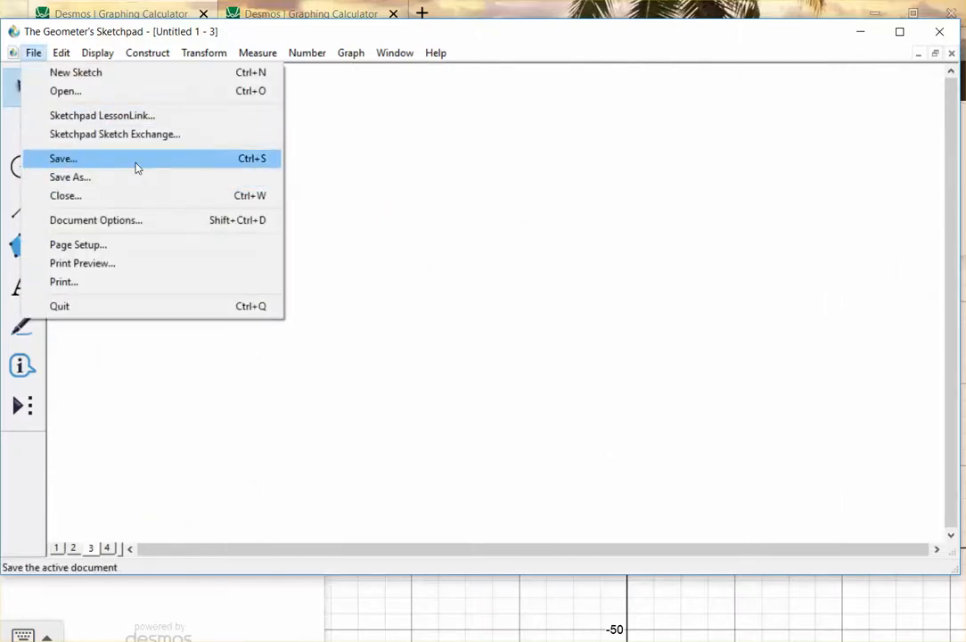
pyautogui.click(136, 162)
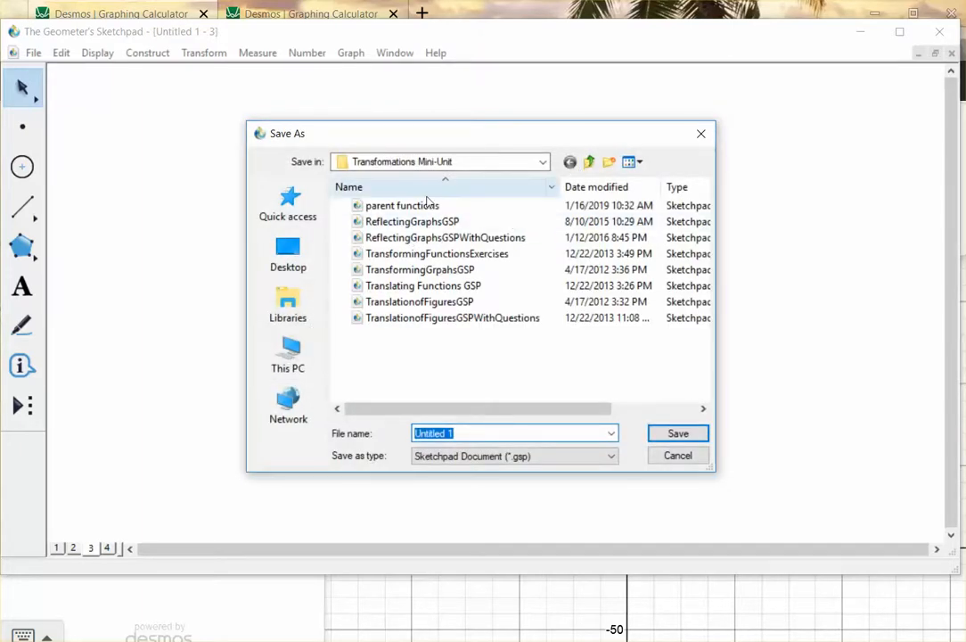
pyautogui.click(492, 164)
pyautogui.click(463, 207)
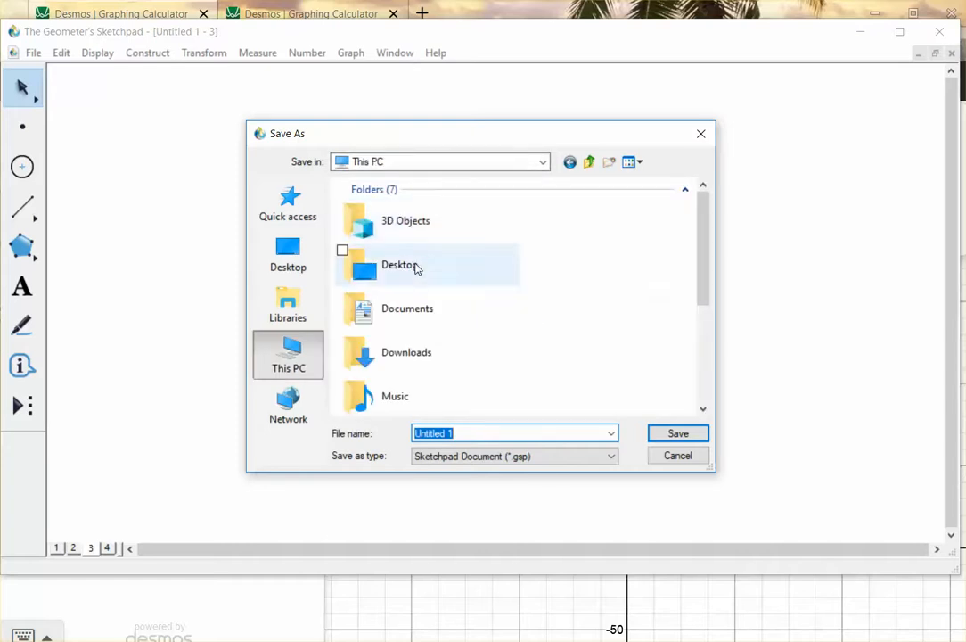
pyautogui.click(415, 327)
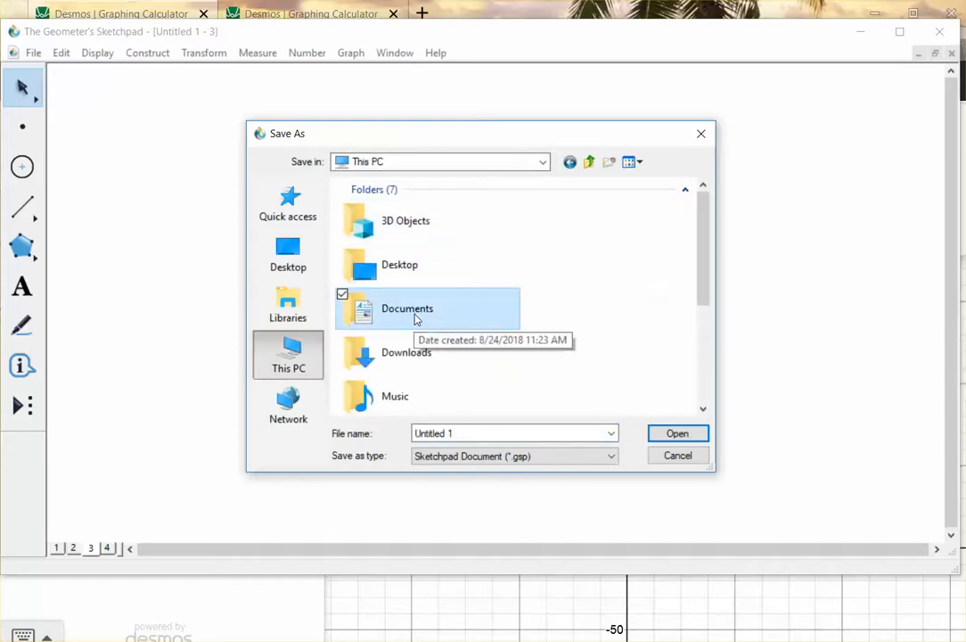
pyautogui.doubleClick(419, 309)
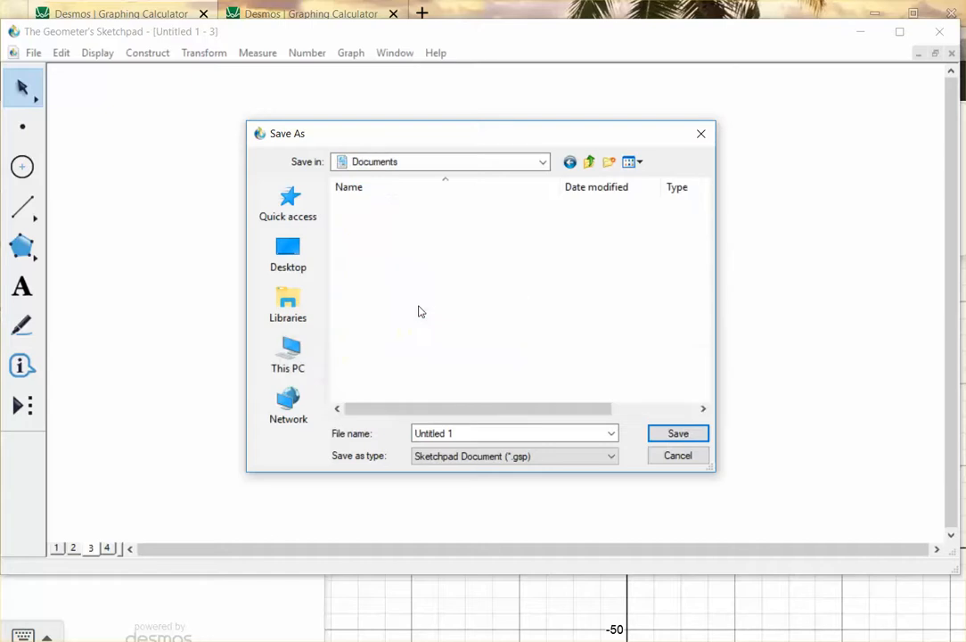
pyautogui.doubleClick(398, 223)
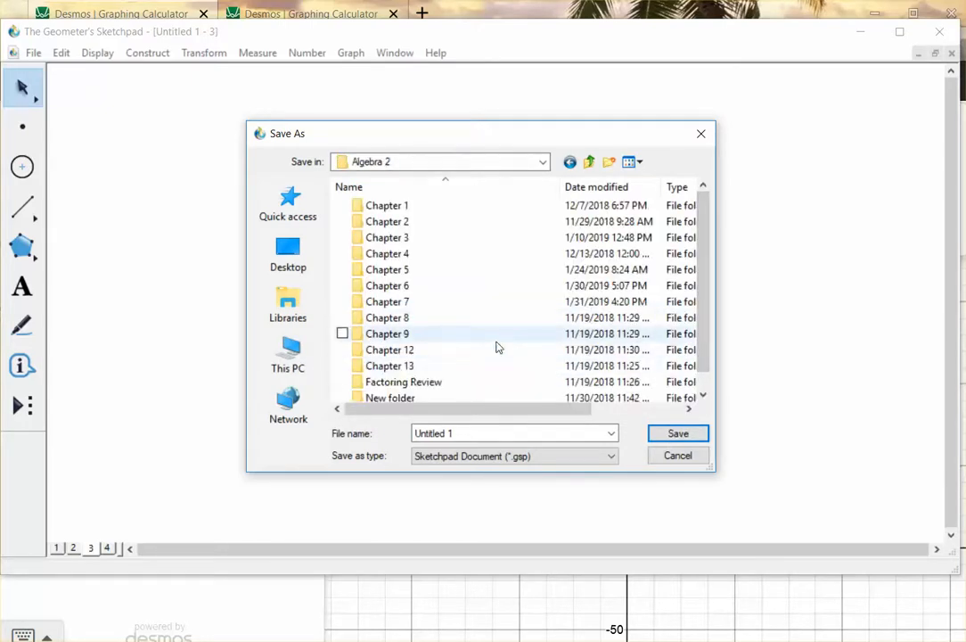
pyautogui.click(677, 457)
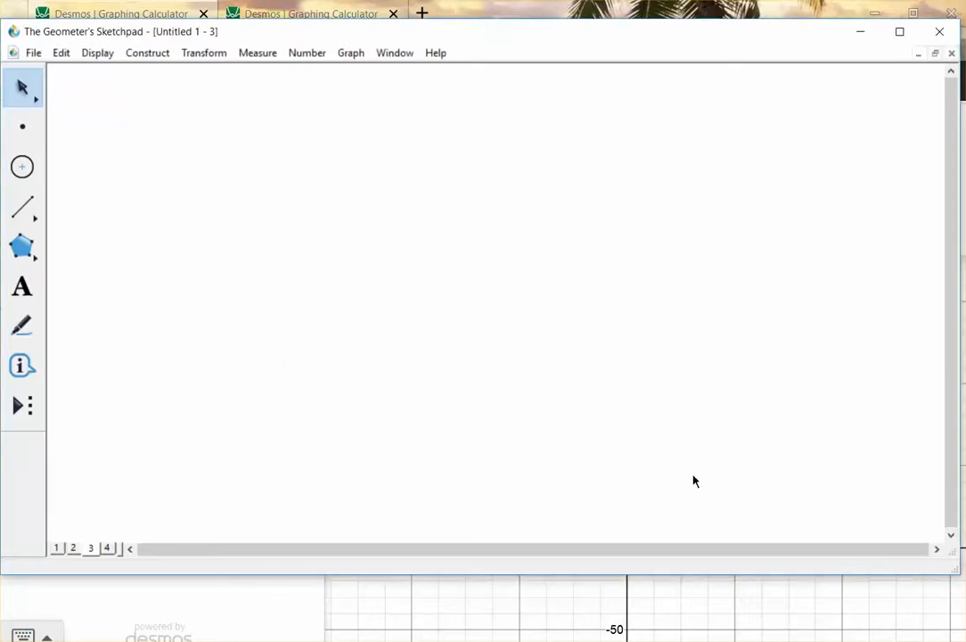
# - Switch back to the Desmos graph in the browser
pyautogui.click(380, 614)
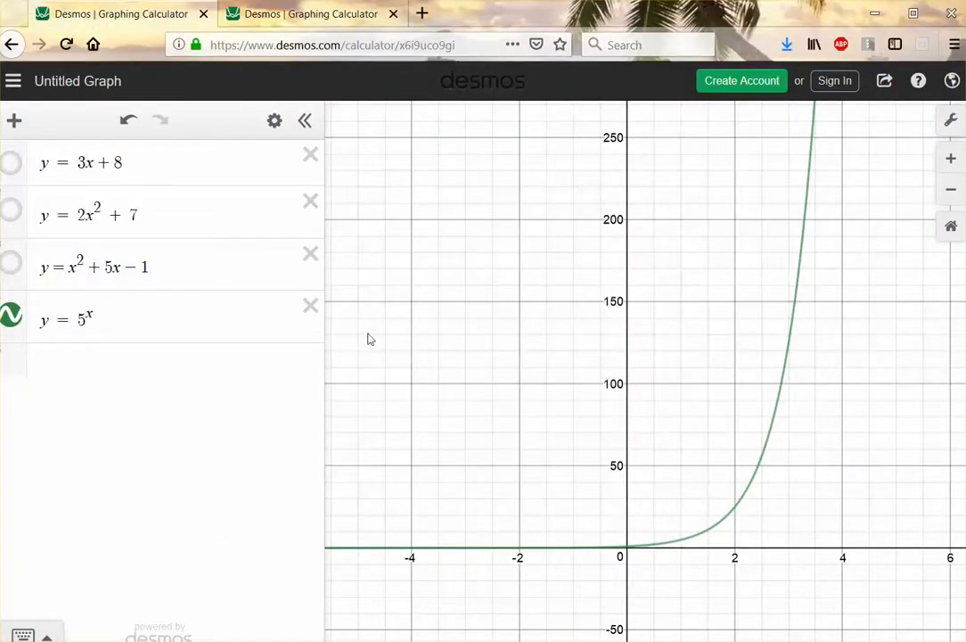